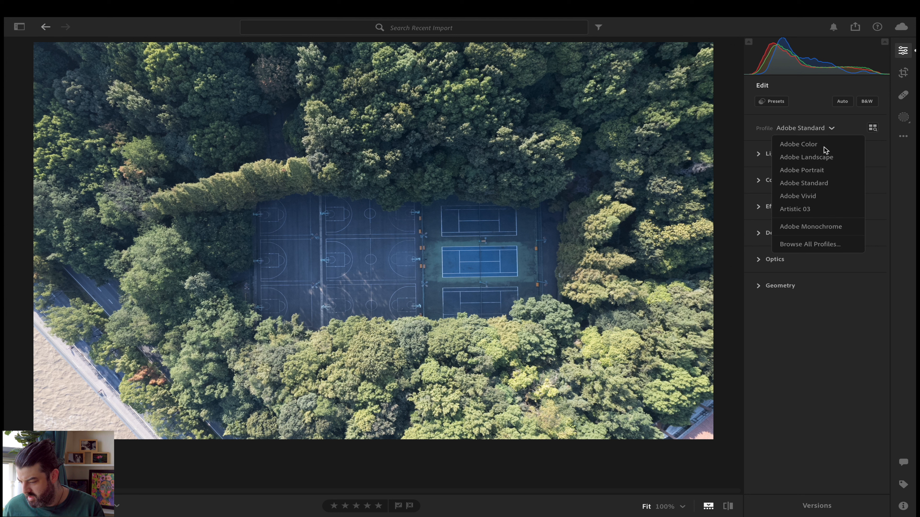
Step: Apply the Adobe Landscape profile to the photo and enable chromatic aberration removal and lens corrections
{"action": "left_click", "coordinate": [819, 156]}
{"action": "left_click", "coordinate": [775, 260]}
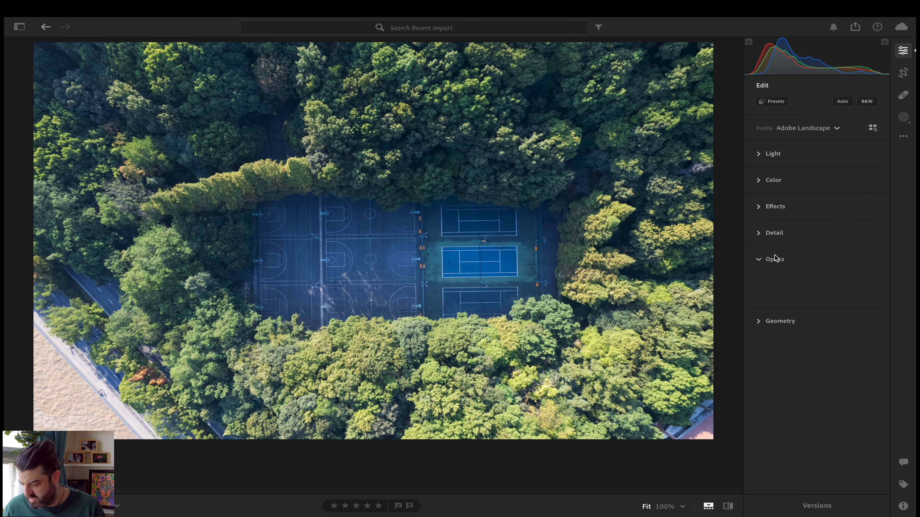
{"action": "left_click", "coordinate": [761, 279]}
{"action": "left_click", "coordinate": [761, 291]}
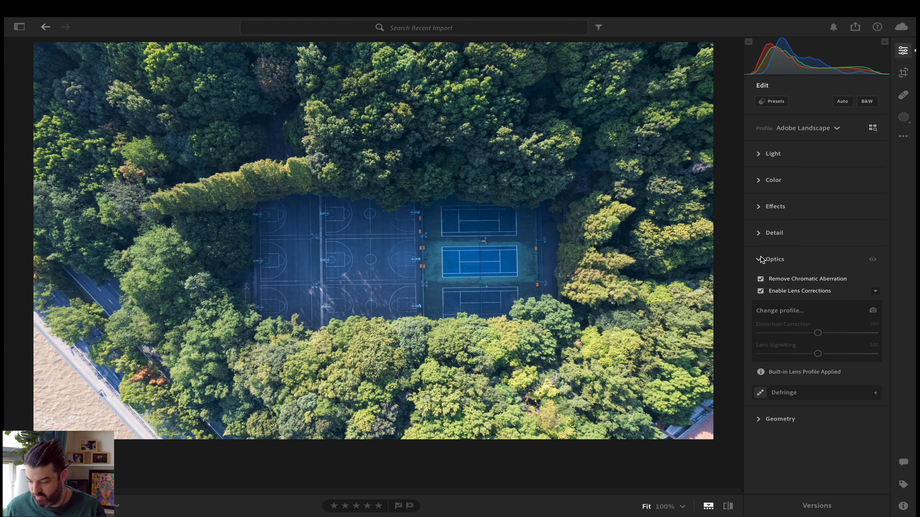
Step: Change the lens profile to make DJI, model DJI Mavic Pro FC220
{"action": "left_click", "coordinate": [792, 312]}
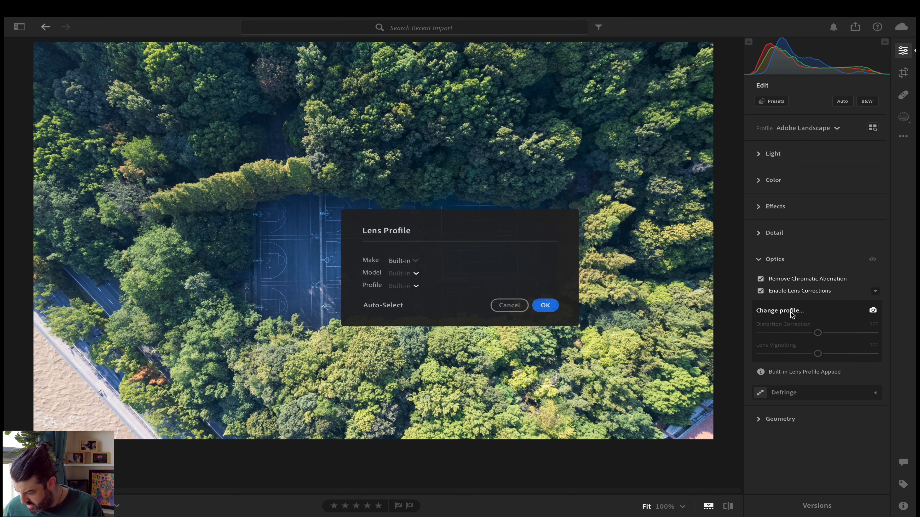
{"action": "left_click", "coordinate": [417, 262]}
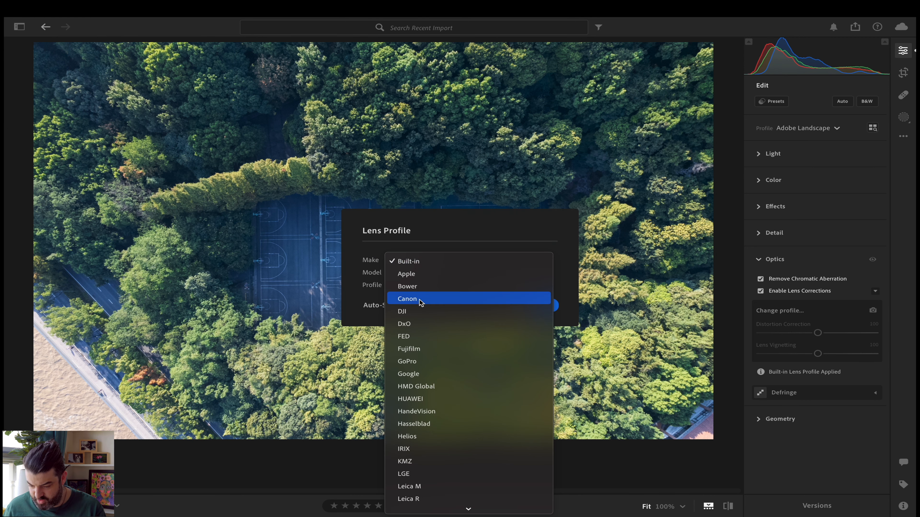
{"action": "left_click", "coordinate": [416, 312]}
{"action": "left_click", "coordinate": [411, 275]}
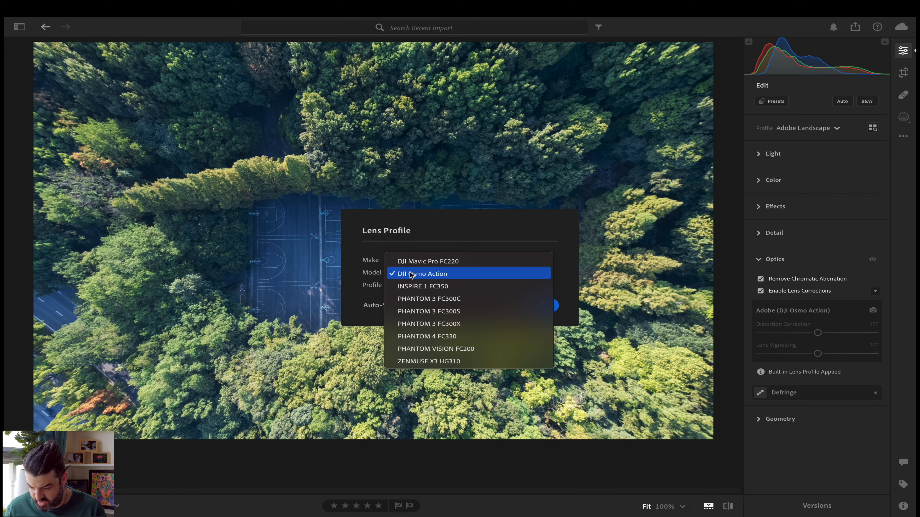
{"action": "left_click", "coordinate": [424, 261]}
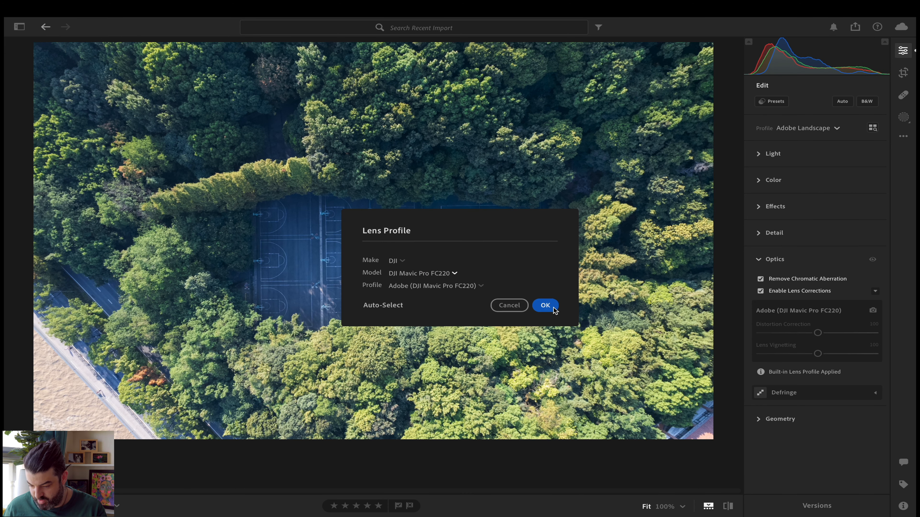
{"action": "left_click", "coordinate": [545, 305]}
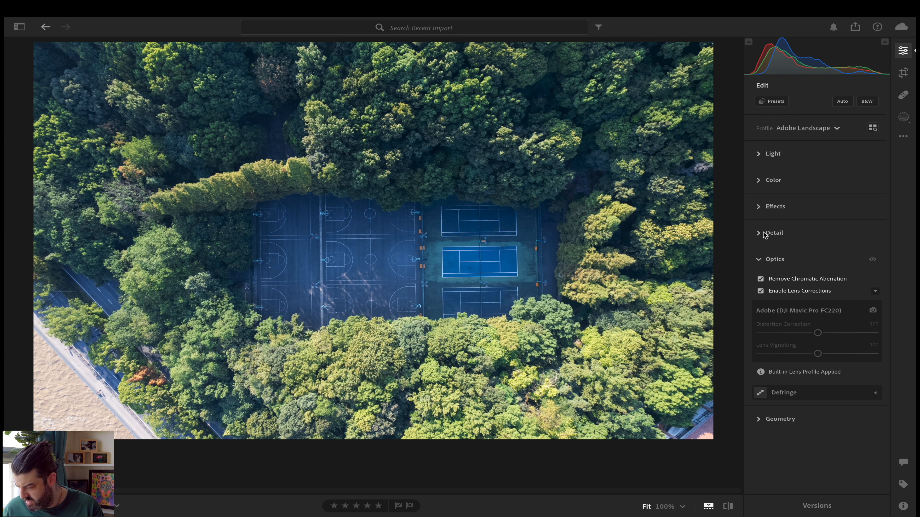
{"action": "left_click", "coordinate": [762, 260]}
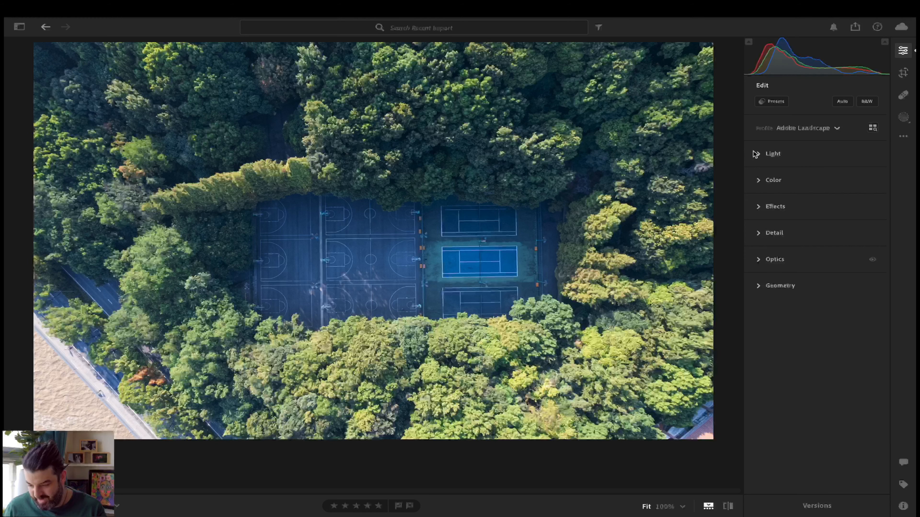
Step: Apply automatic settings, then set the contrast to -25 and the exposure to +0.29
{"action": "left_click", "coordinate": [843, 102]}
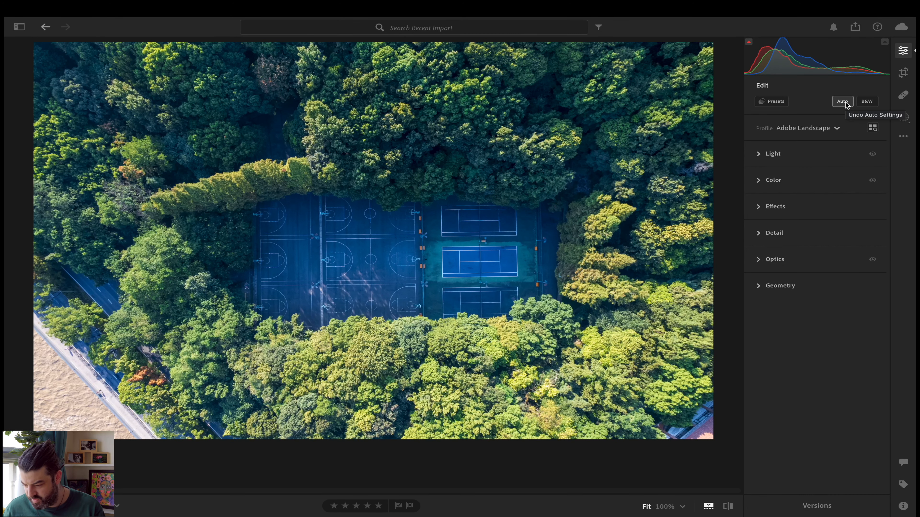
{"action": "left_click", "coordinate": [772, 155]}
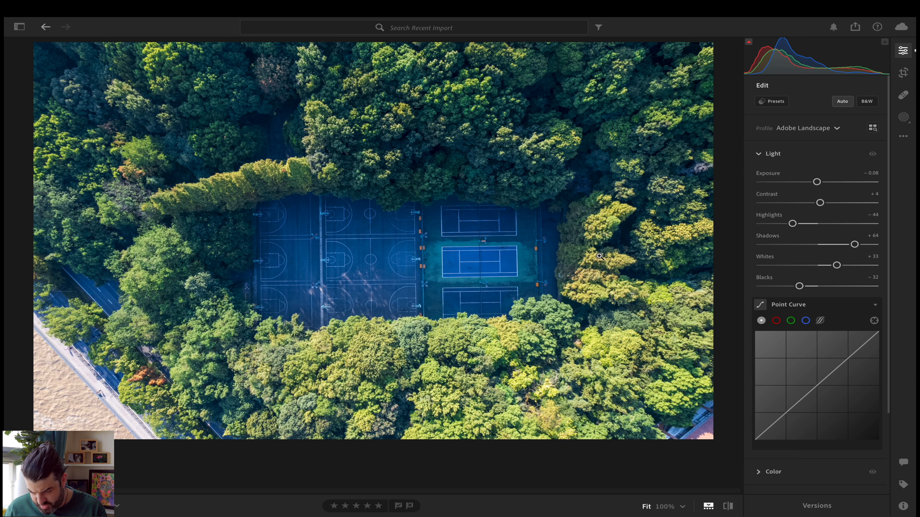
{"action": "left_click_drag", "start_coordinate": [821, 203], "coordinate": [821, 182]}
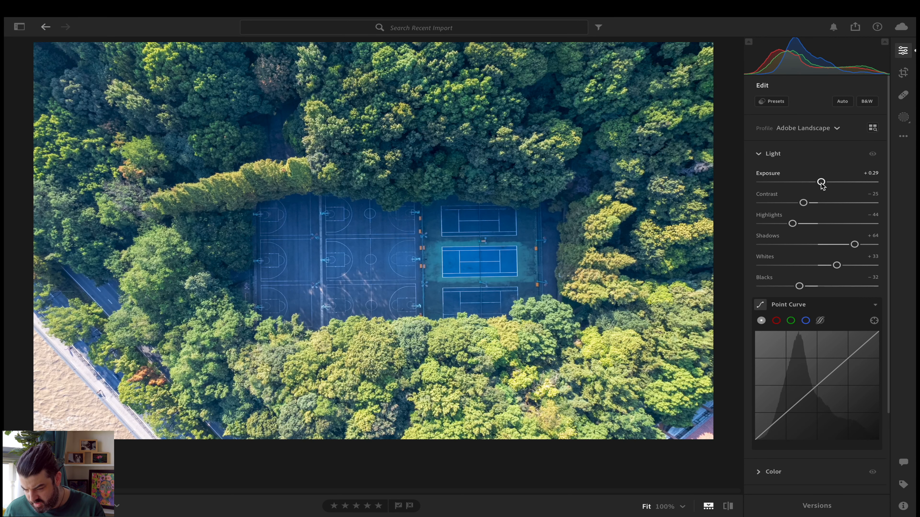
Step: Shape the main point curve into a gentle S with a lowered shadow point, a highlight point and a slightly raised black point
{"action": "left_click_drag", "start_coordinate": [786, 413], "coordinate": [787, 418]}
{"action": "left_click_drag", "start_coordinate": [847, 358], "coordinate": [847, 358]}
{"action": "left_click_drag", "start_coordinate": [755, 439], "coordinate": [755, 437]}
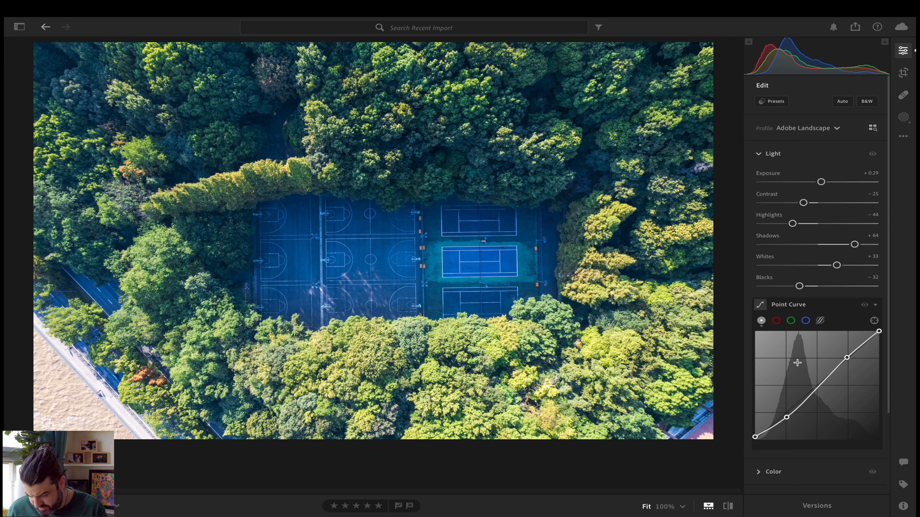
Step: Add a shadow point and a highlight point to the green channel curve, slightly lifting the shadows and lowering the highlights
{"action": "left_click", "coordinate": [791, 320]}
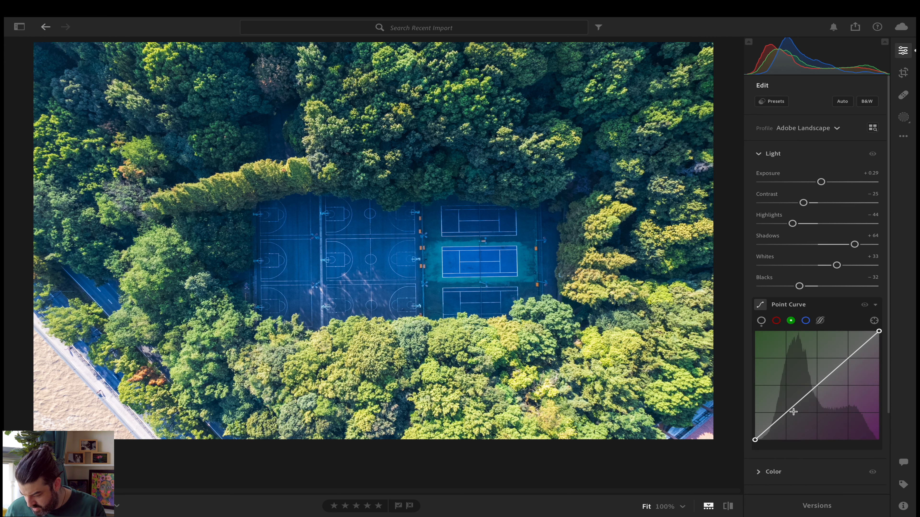
{"action": "left_click_drag", "start_coordinate": [787, 412], "coordinate": [784, 412]}
{"action": "left_click_drag", "start_coordinate": [848, 360], "coordinate": [848, 359]}
Step: Raise the red channel curve's midpoint slightly to about 47.1 / 51.0 and add highlight and shadow points on the curve
{"action": "left_click", "coordinate": [776, 321]}
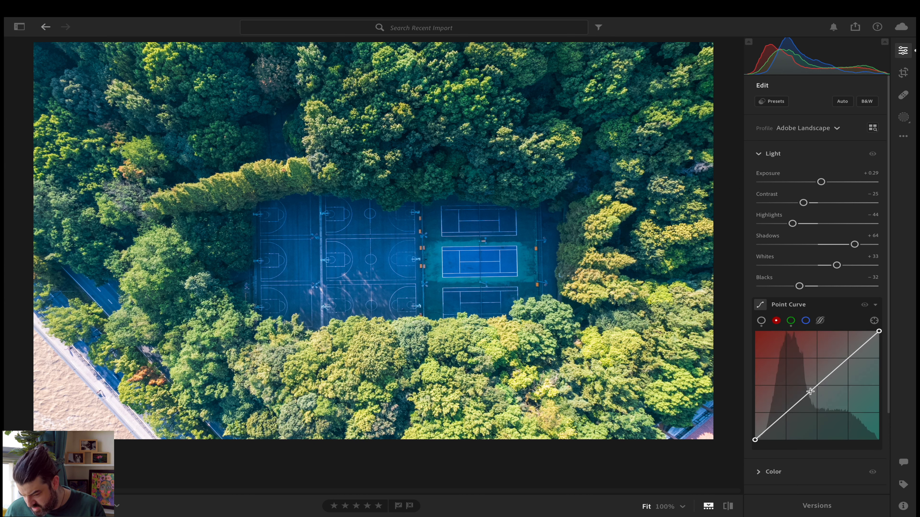
{"action": "left_click_drag", "start_coordinate": [815, 386], "coordinate": [814, 385]}
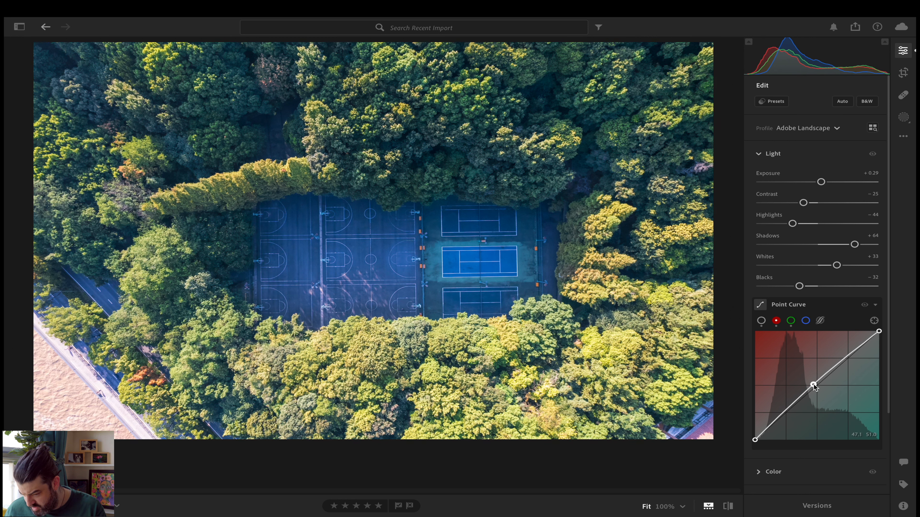
{"action": "left_click", "coordinate": [848, 357]}
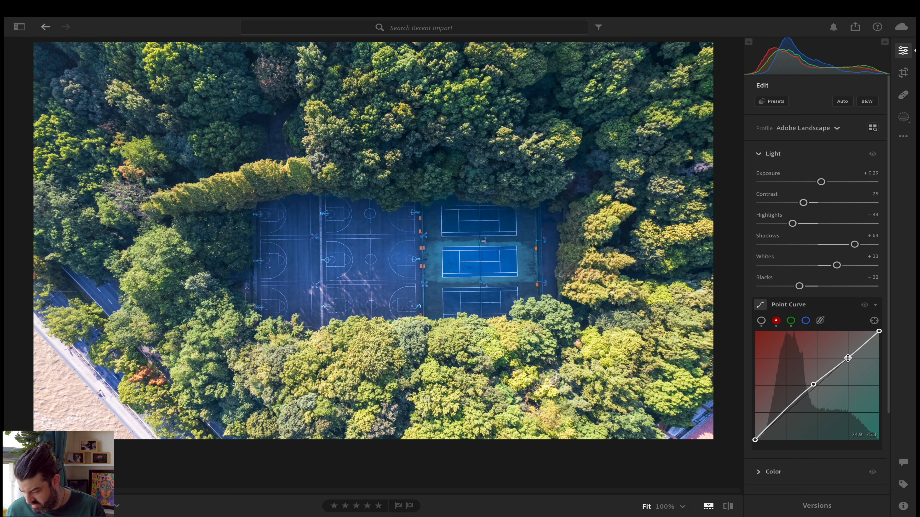
{"action": "left_click", "coordinate": [784, 412]}
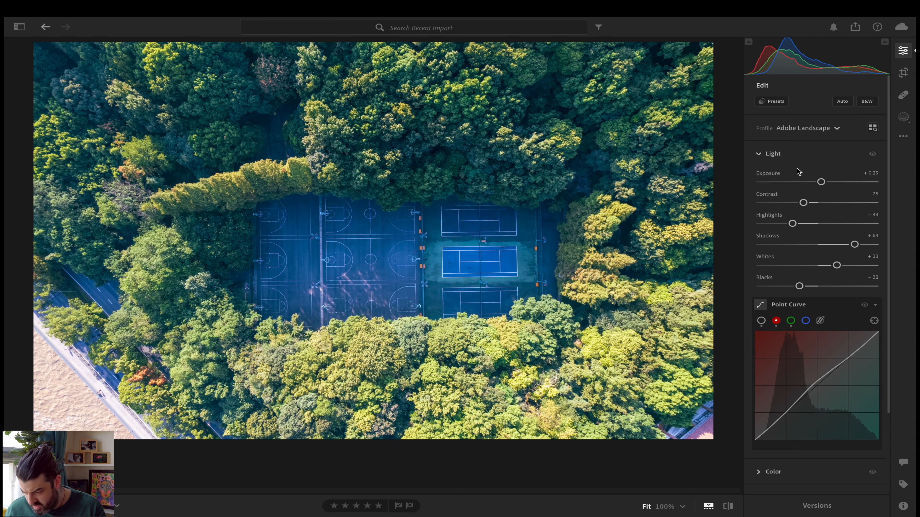
Step: Refine the light settings to exposure +0.34, highlights -15, shadows +14, whites +17 and blacks -18
{"action": "left_click_drag", "start_coordinate": [821, 182], "coordinate": [821, 182]}
{"action": "left_click", "coordinate": [820, 182]}
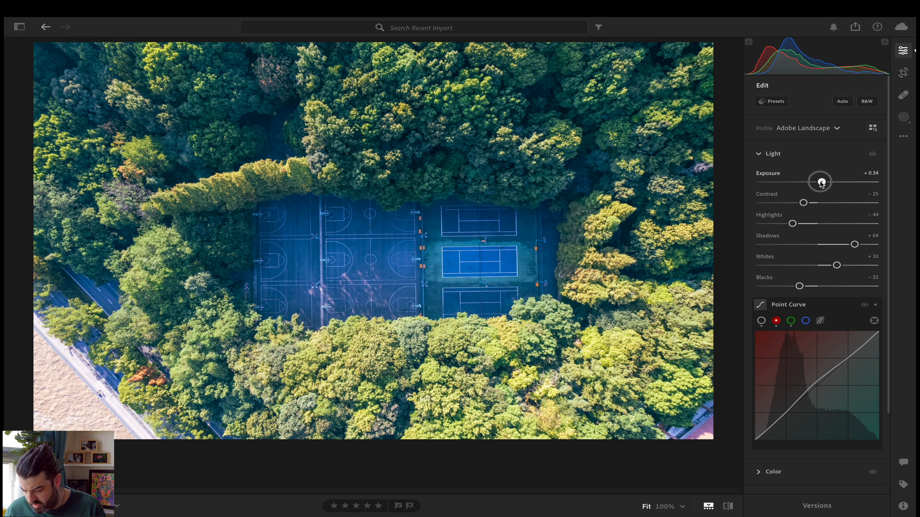
{"action": "left_click_drag", "start_coordinate": [792, 224], "coordinate": [830, 246]}
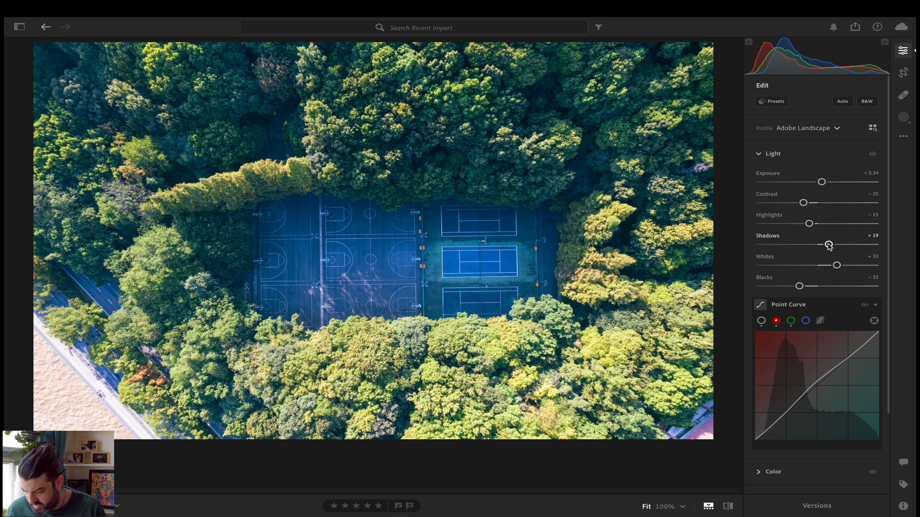
{"action": "left_click_drag", "start_coordinate": [829, 246], "coordinate": [806, 287]}
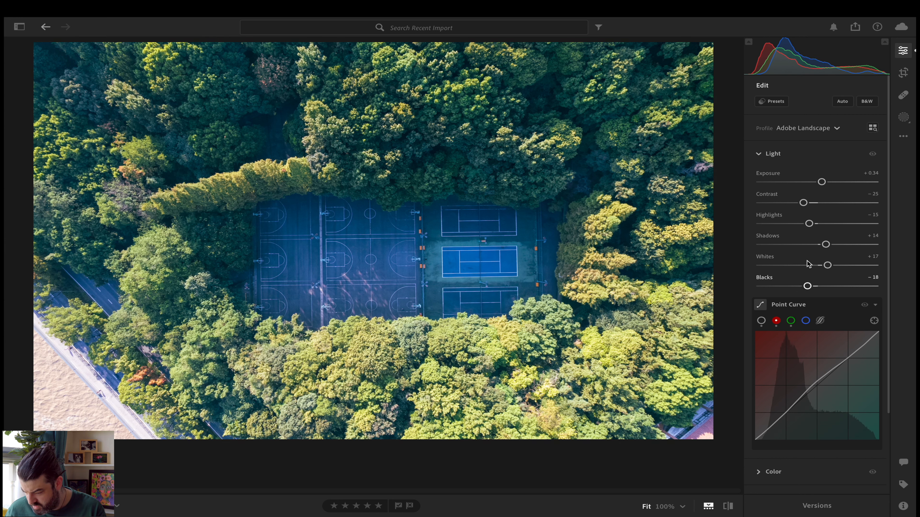
{"action": "left_click", "coordinate": [764, 154]}
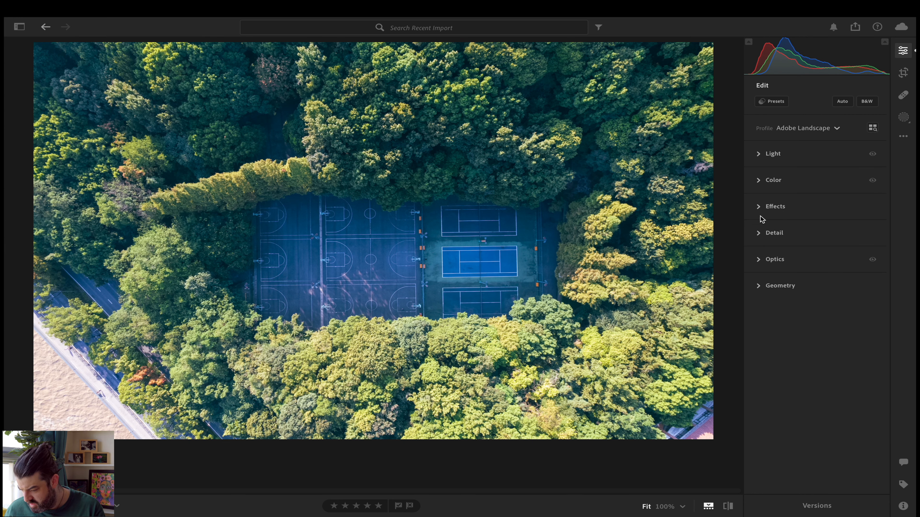
Step: Set the photo's vibrance to +7 and its saturation to +25
{"action": "left_click", "coordinate": [762, 183]}
{"action": "mouse_move", "coordinate": [817, 286]}
{"action": "left_mouse_down"}
{"action": "mouse_move", "coordinate": [828, 286]}
{"action": "mouse_move", "coordinate": [821, 264]}
{"action": "mouse_move", "coordinate": [833, 286]}
{"action": "left_mouse_up"}
{"action": "left_click", "coordinate": [827, 264]}
{"action": "left_click", "coordinate": [828, 285]}
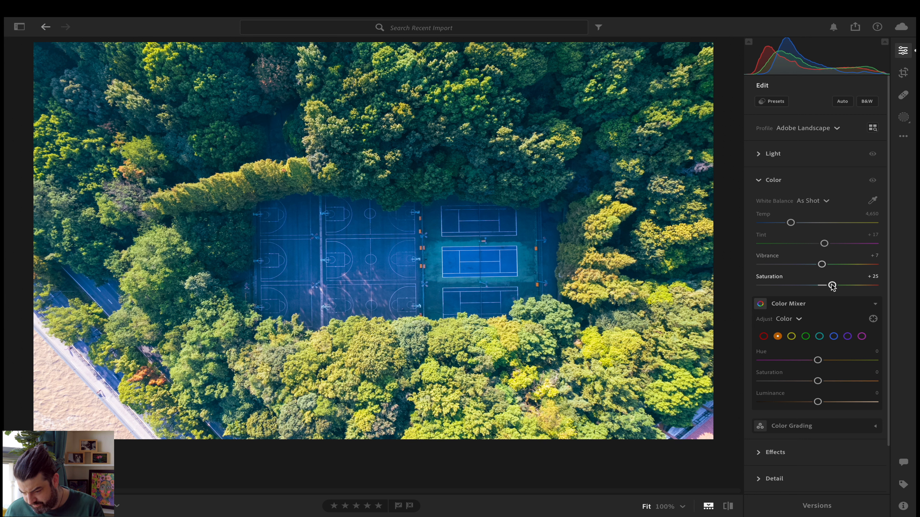
Step: Turn the blue sports courts purple with the color mixer's targeted adjustment, setting blue hue to +46 and blue luminance to +14
{"action": "left_click", "coordinate": [873, 319]}
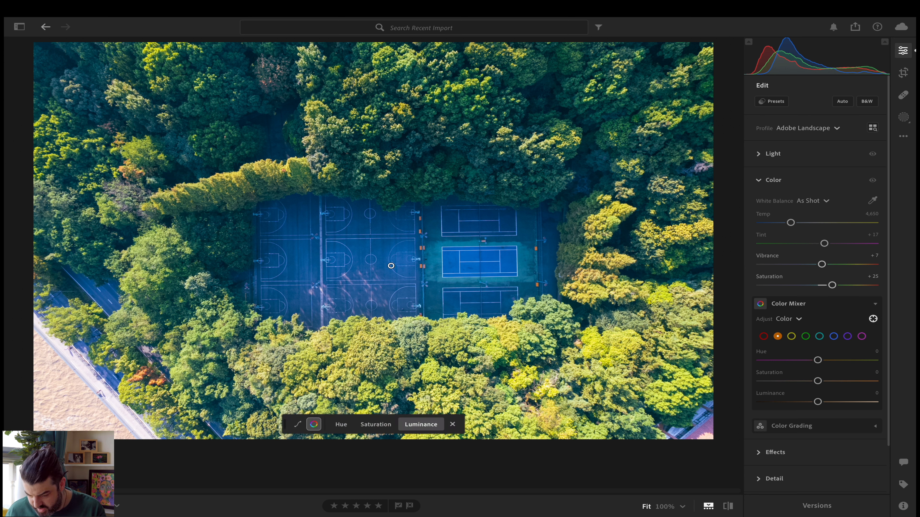
{"action": "left_click", "coordinate": [340, 425]}
{"action": "left_click", "coordinate": [376, 270]}
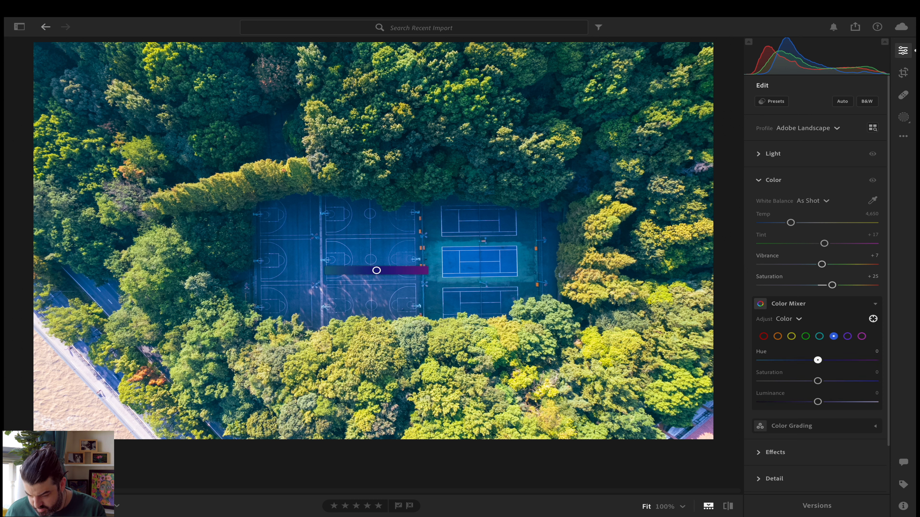
{"action": "left_click_drag", "start_coordinate": [376, 270], "coordinate": [397, 270]}
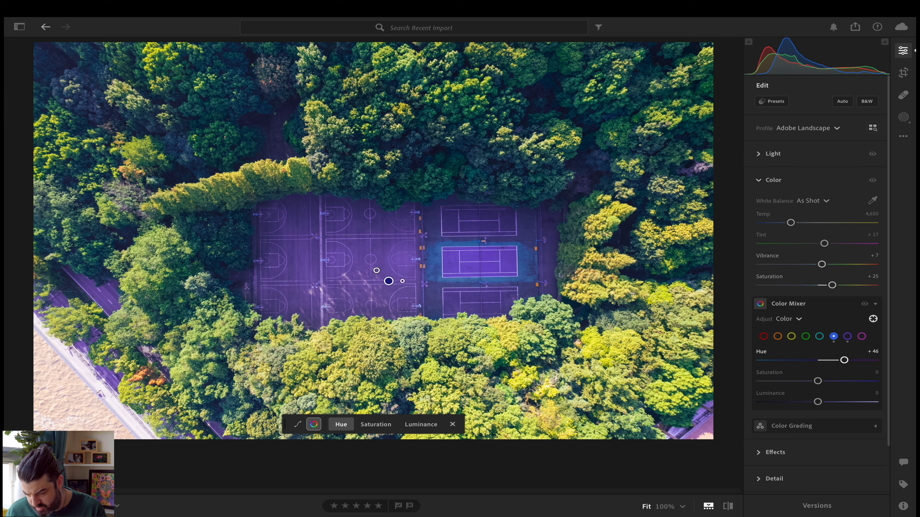
{"action": "left_click", "coordinate": [414, 424]}
{"action": "mouse_move", "coordinate": [377, 270]}
{"action": "left_mouse_down"}
{"action": "mouse_move", "coordinate": [359, 269]}
{"action": "mouse_move", "coordinate": [381, 270]}
{"action": "left_mouse_up"}
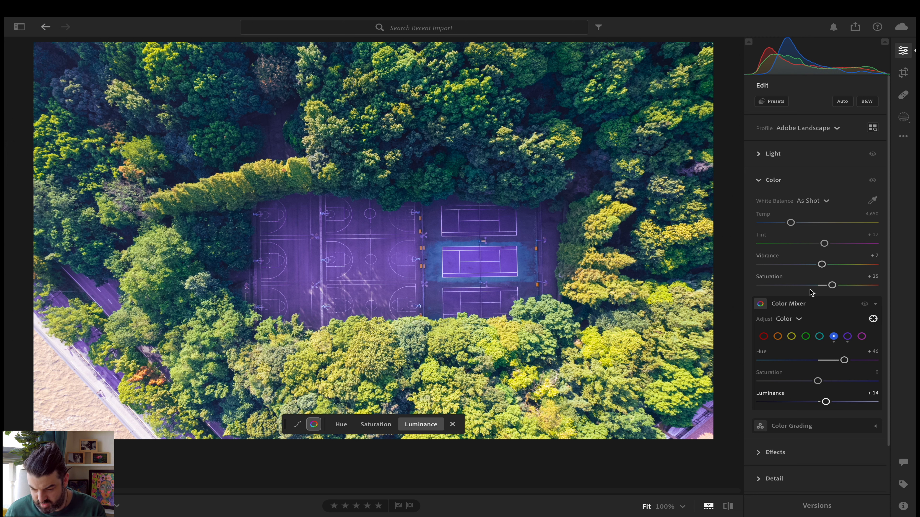
Step: Darken the shaded trees and orange foliage with targeted luminance (aqua -23, red -23, orange -17) and set the orange hue to -1
{"action": "left_click_drag", "start_coordinate": [265, 184], "coordinate": [247, 184]}
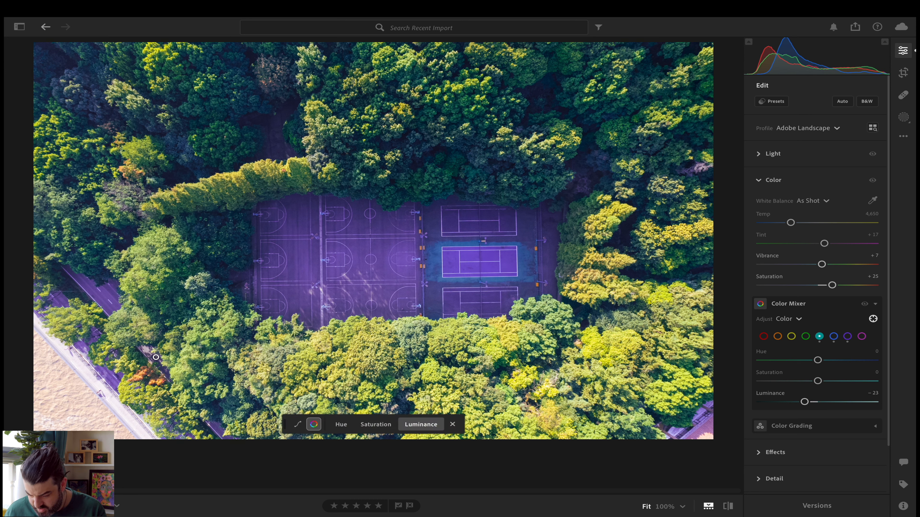
{"action": "left_click_drag", "start_coordinate": [146, 373], "coordinate": [144, 374]}
{"action": "left_click", "coordinate": [341, 424]}
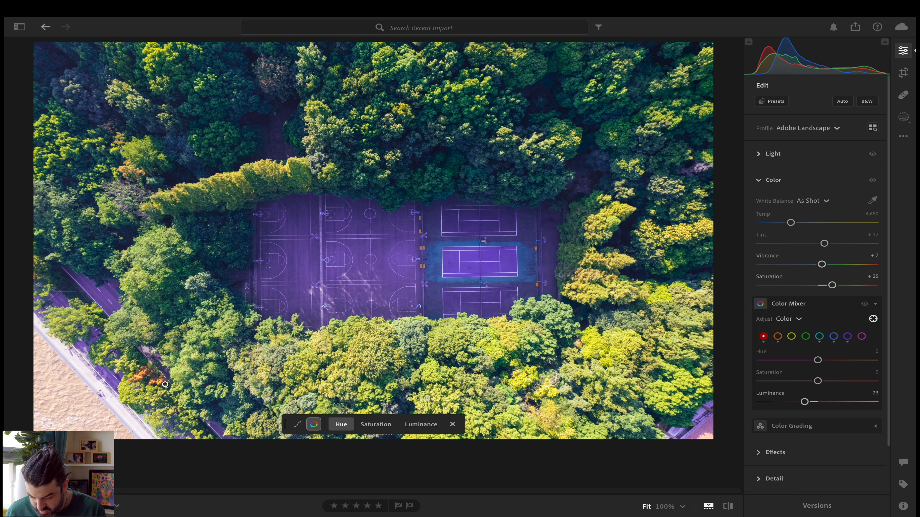
{"action": "mouse_move", "coordinate": [144, 374]}
{"action": "left_mouse_down"}
{"action": "mouse_move", "coordinate": [136, 374]}
{"action": "mouse_move", "coordinate": [144, 373]}
{"action": "left_mouse_up"}
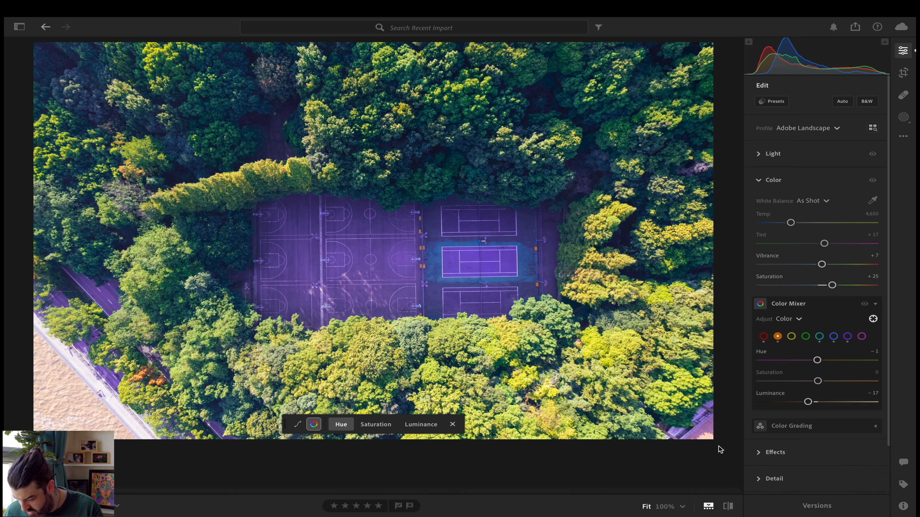
Step: Compare the edit with the original photo and inspect the recolored courts and surrounding trees up close
{"action": "left_click", "coordinate": [728, 505]}
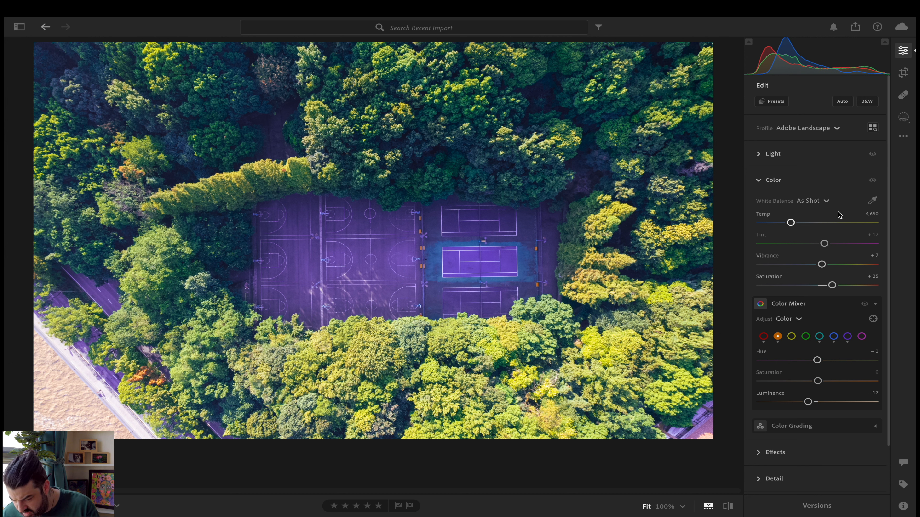
{"action": "left_click", "coordinate": [458, 256]}
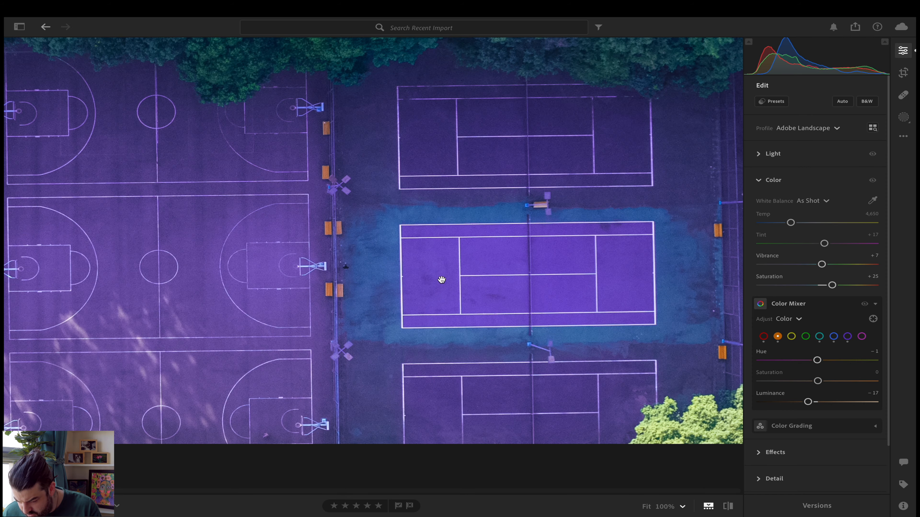
{"action": "scroll", "coordinate": [431, 272], "scroll_direction": "down", "scroll_amount": 2}
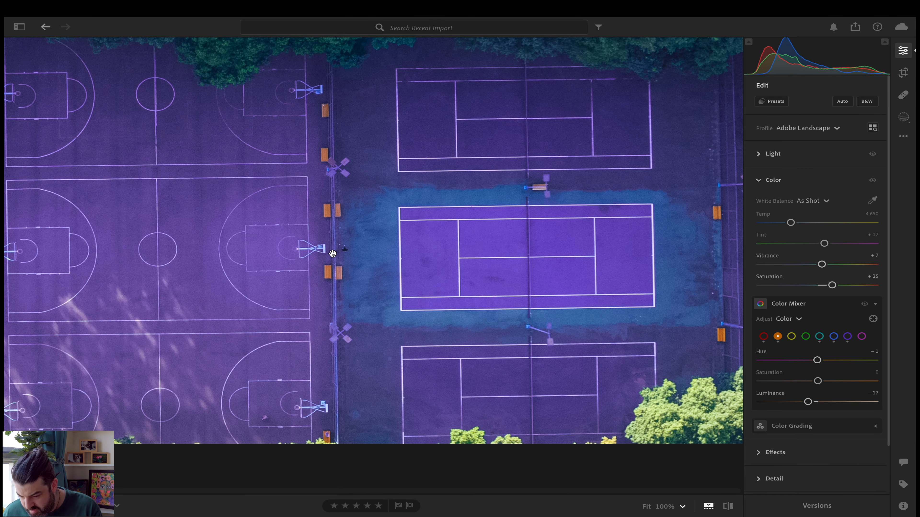
{"action": "left_click", "coordinate": [332, 253]}
{"action": "left_click", "coordinate": [369, 172]}
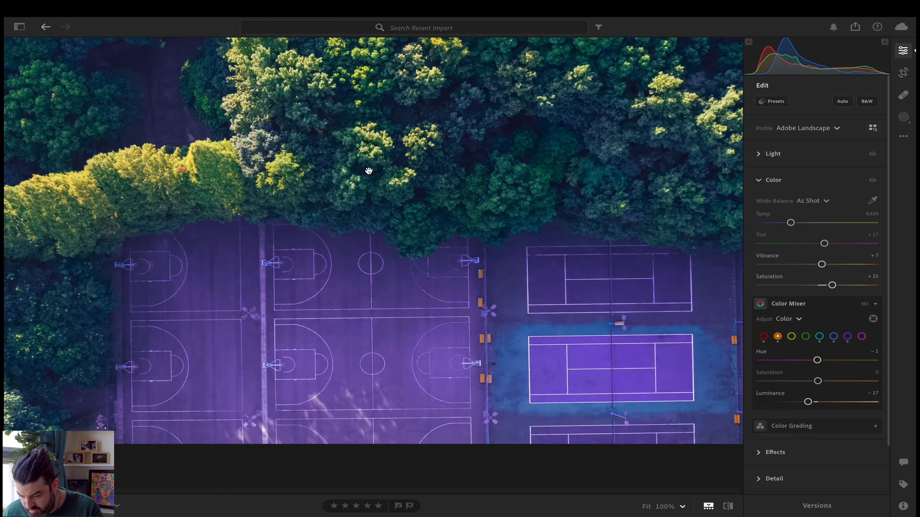
{"action": "left_click", "coordinate": [367, 170]}
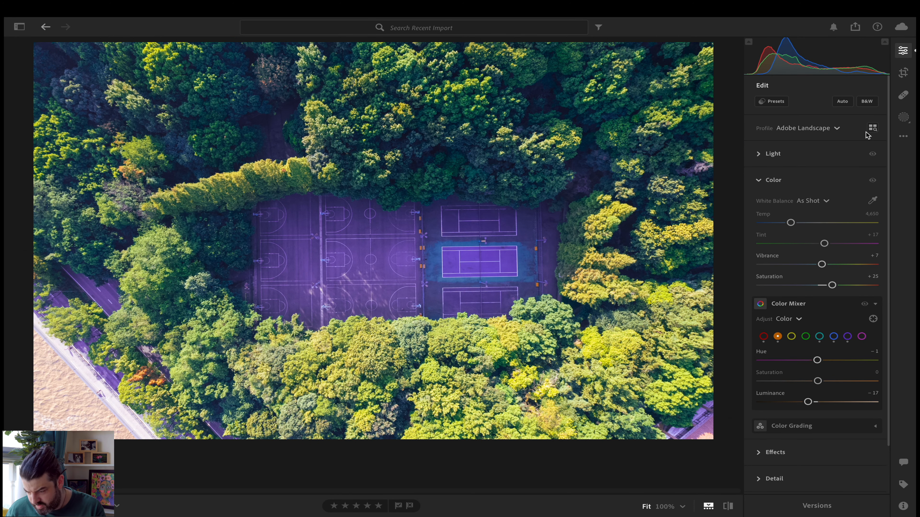
Step: Crop the photo with a custom aspect ratio, trimming a thin strip off its top edge and part of the riverbank on its left
{"action": "left_click", "coordinate": [903, 73]}
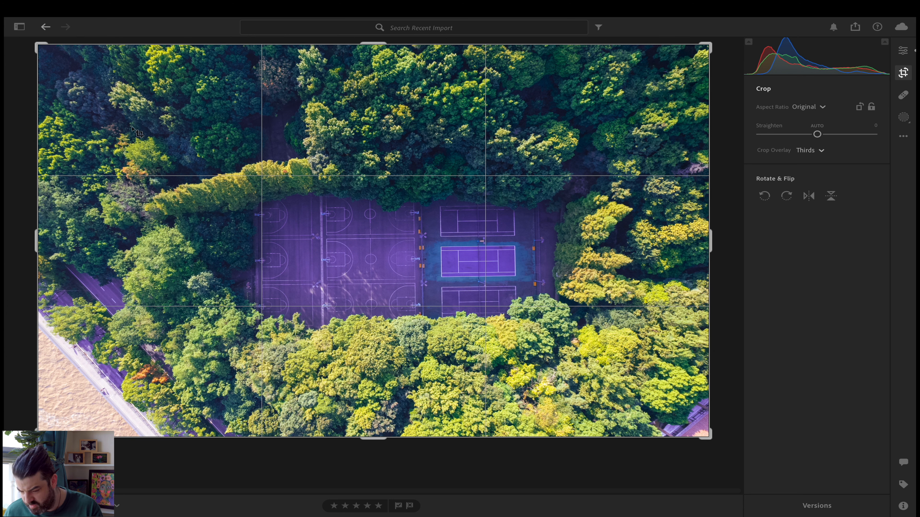
{"action": "left_click_drag", "start_coordinate": [35, 45], "coordinate": [39, 55]}
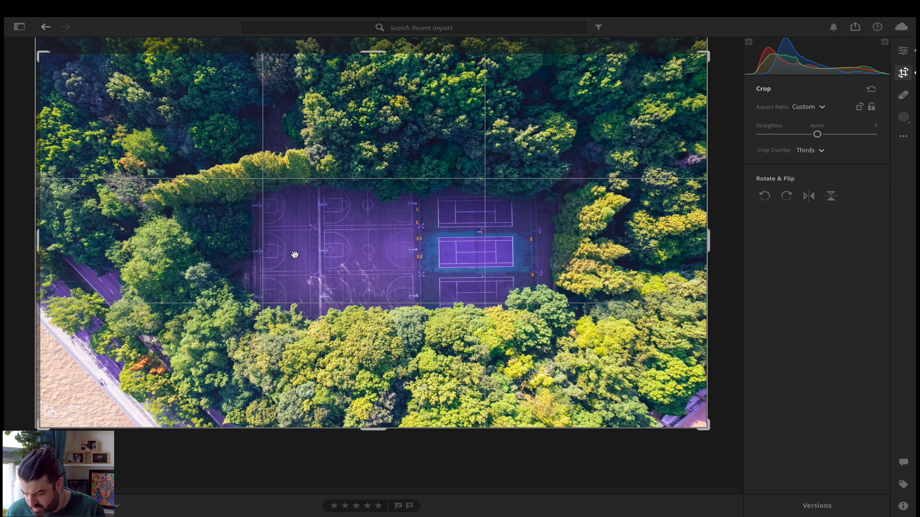
{"action": "left_click_drag", "start_coordinate": [38, 247], "coordinate": [67, 248]}
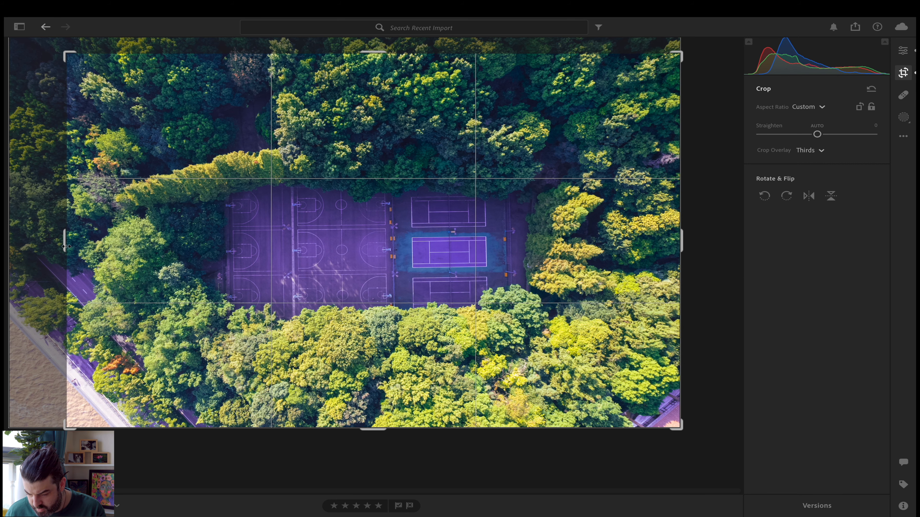
{"action": "left_click_drag", "start_coordinate": [377, 53], "coordinate": [377, 53]}
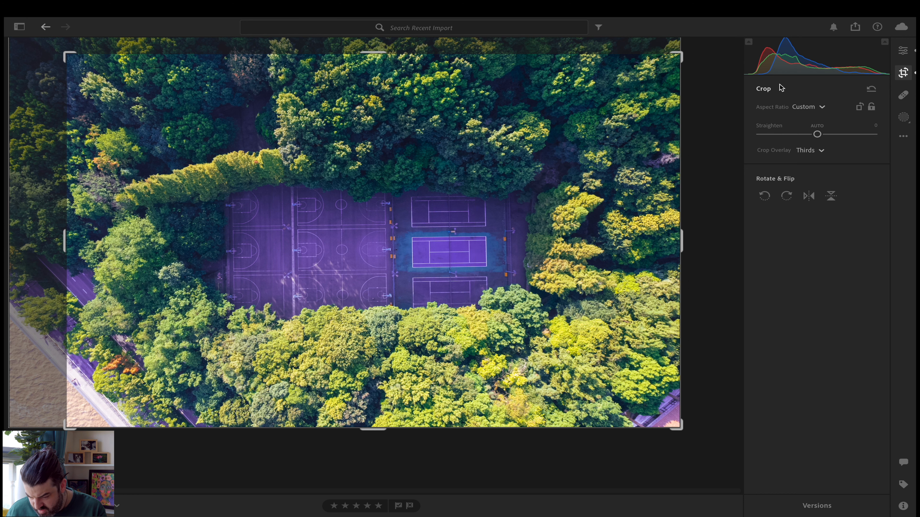
Step: Set the photo's overall tint to +13 in the color adjustments
{"action": "left_click", "coordinate": [903, 50]}
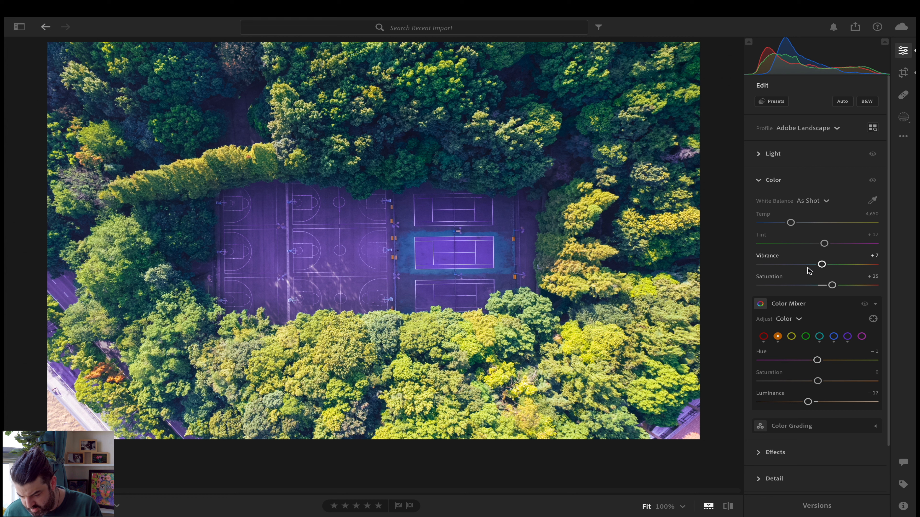
{"action": "left_click_drag", "start_coordinate": [824, 244], "coordinate": [823, 246]}
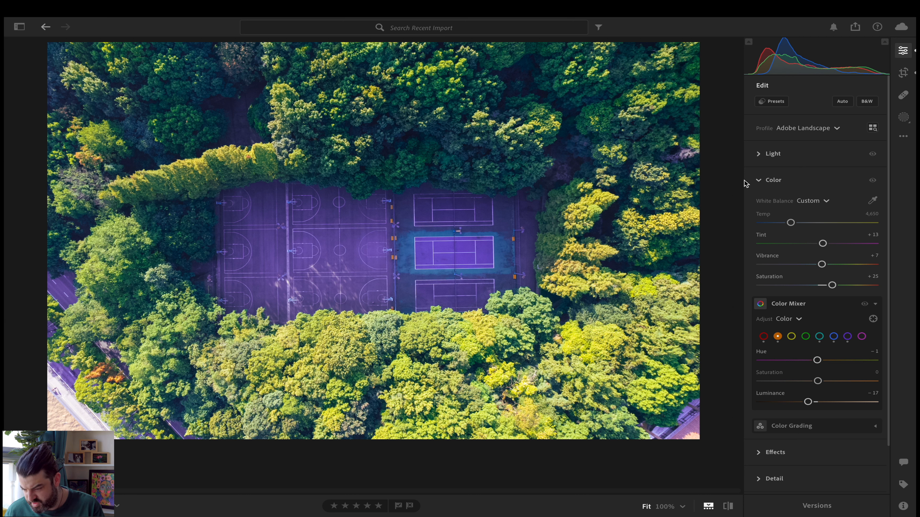
{"action": "left_click", "coordinate": [758, 180]}
Step: Create a linear gradient mask rising from the photo's lower edge over the trees and fading out toward the courts
{"action": "left_click", "coordinate": [903, 117]}
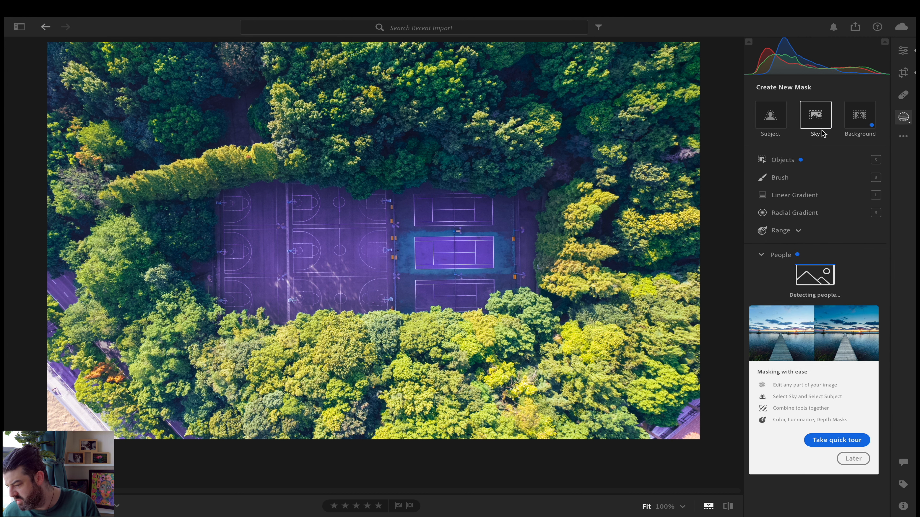
{"action": "left_click", "coordinate": [801, 200]}
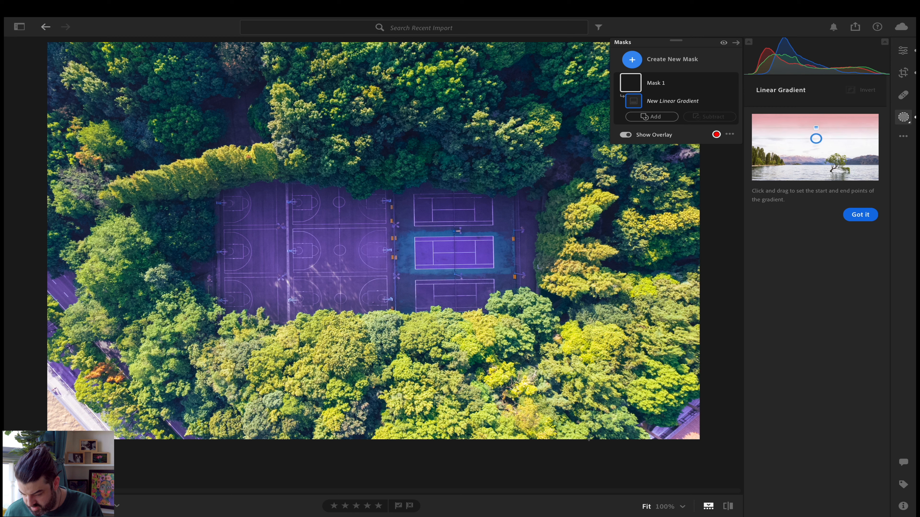
{"action": "left_click_drag", "start_coordinate": [588, 440], "coordinate": [518, 207]}
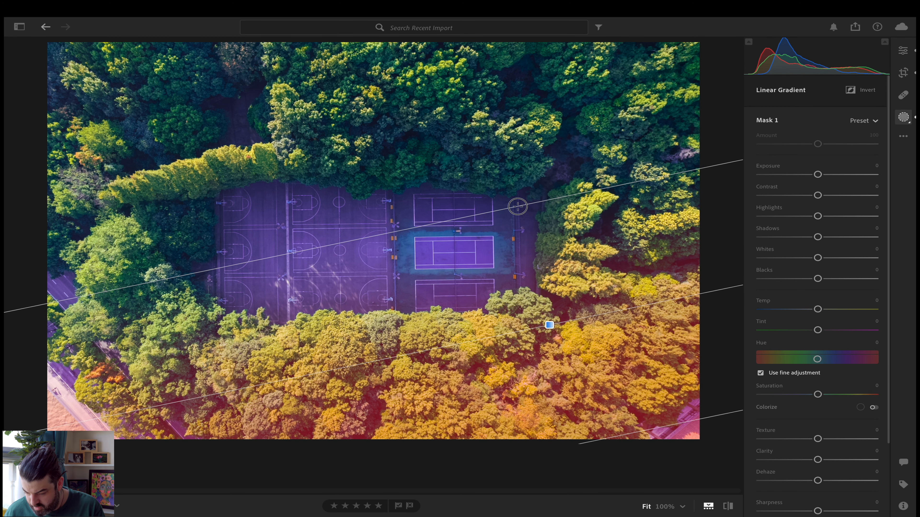
Step: Set the linear gradient's exposure -0.72, contrast +17, highlights +3, shadows -4, whites -11 and blacks +10, warm its temperature, and adjust its tint and saturation
{"action": "left_click_drag", "start_coordinate": [817, 175], "coordinate": [825, 310]}
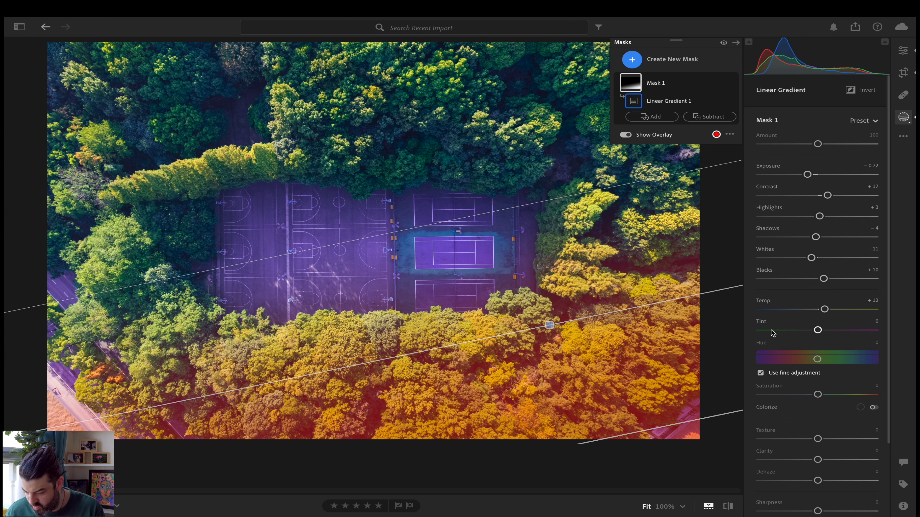
{"action": "left_click_drag", "start_coordinate": [824, 309], "coordinate": [815, 330]}
{"action": "left_click", "coordinate": [836, 311]}
{"action": "left_click", "coordinate": [818, 331]}
{"action": "left_click_drag", "start_coordinate": [817, 394], "coordinate": [835, 396]}
{"action": "left_click", "coordinate": [903, 50]}
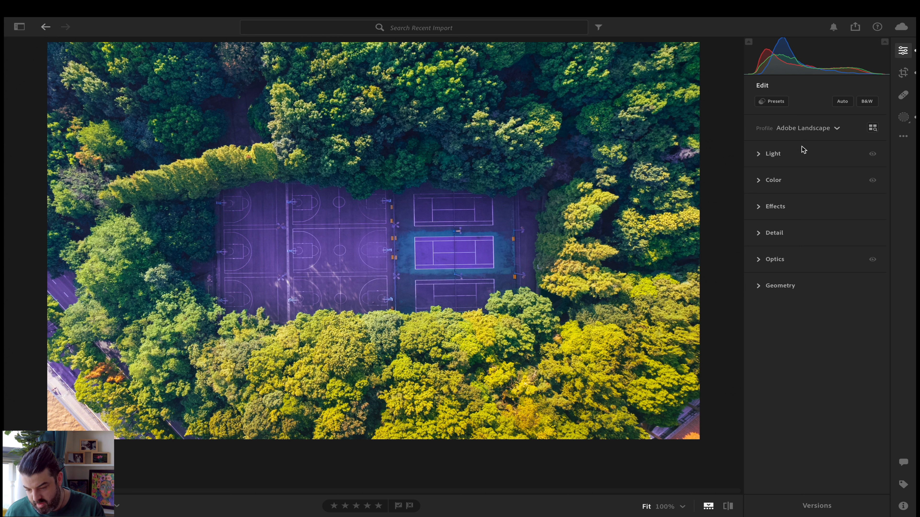
Step: Add a new radial gradient mask over the trees in the photo's lower-right corner
{"action": "left_click", "coordinate": [903, 118]}
{"action": "left_click", "coordinate": [637, 59]}
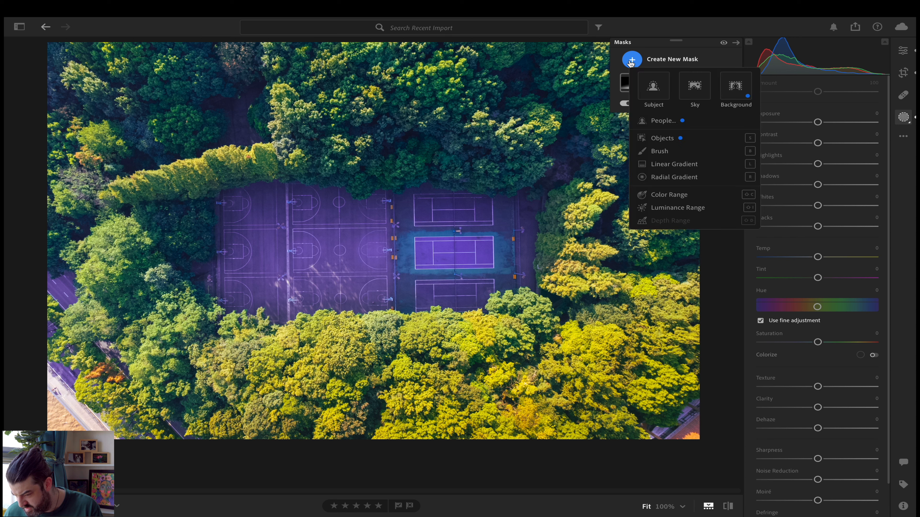
{"action": "left_click", "coordinate": [668, 178]}
{"action": "left_click_drag", "start_coordinate": [607, 339], "coordinate": [772, 487]}
{"action": "left_click_drag", "start_coordinate": [605, 338], "coordinate": [646, 404]}
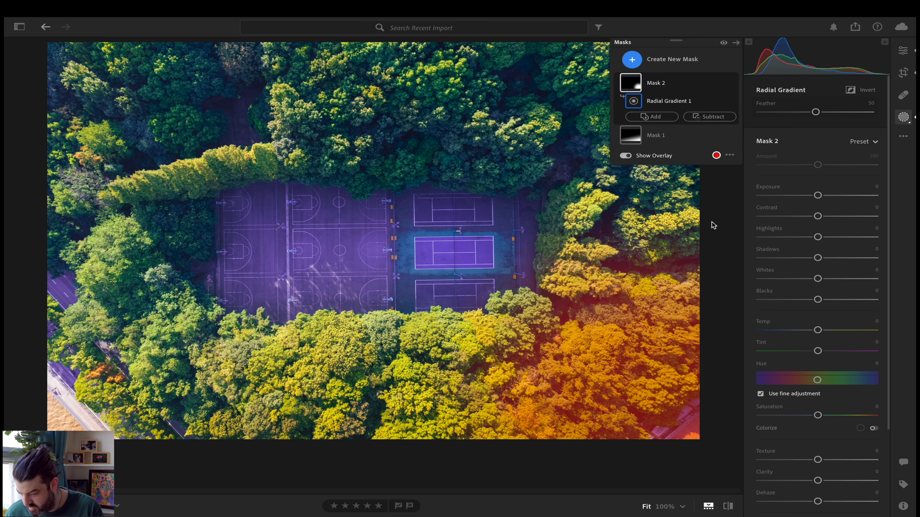
{"action": "left_click_drag", "start_coordinate": [645, 253], "coordinate": [648, 229]}
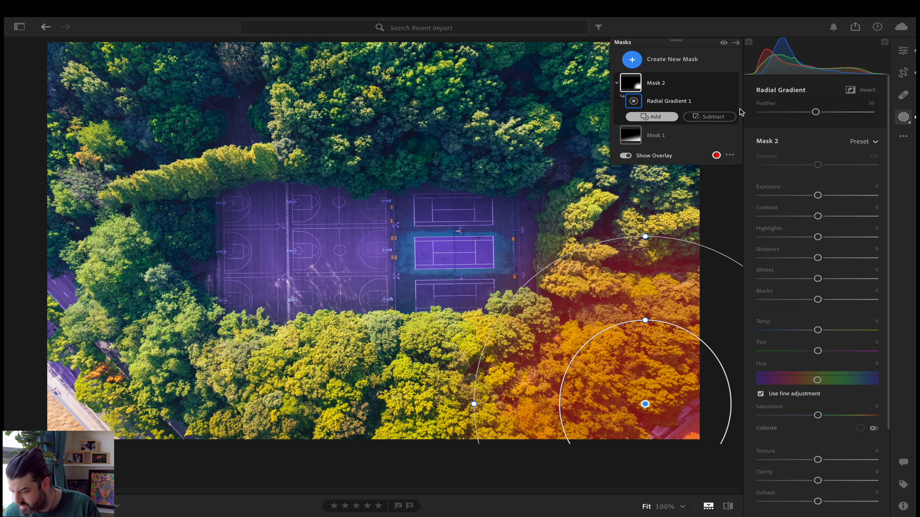
Step: Set the radial gradient's feather to 73, exposure +0.60, saturation +35, temperature +10 and hue -8.5
{"action": "left_click_drag", "start_coordinate": [816, 111], "coordinate": [841, 113]}
{"action": "left_click_drag", "start_coordinate": [818, 195], "coordinate": [825, 196]}
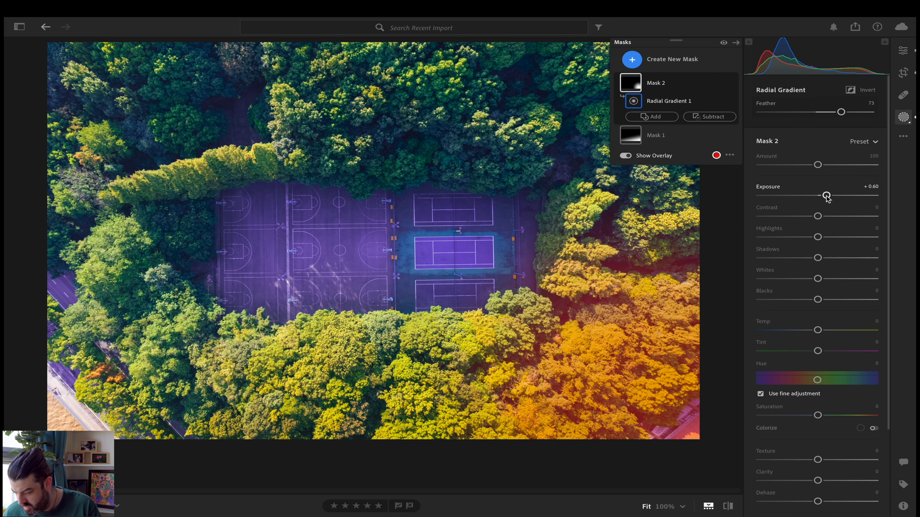
{"action": "scroll", "coordinate": [818, 413], "scroll_direction": "down", "scroll_amount": 1}
{"action": "left_click_drag", "start_coordinate": [817, 404], "coordinate": [838, 405]}
{"action": "mouse_move", "coordinate": [817, 319]}
{"action": "left_mouse_down"}
{"action": "mouse_move", "coordinate": [832, 324]}
{"action": "mouse_move", "coordinate": [824, 320]}
{"action": "left_mouse_up"}
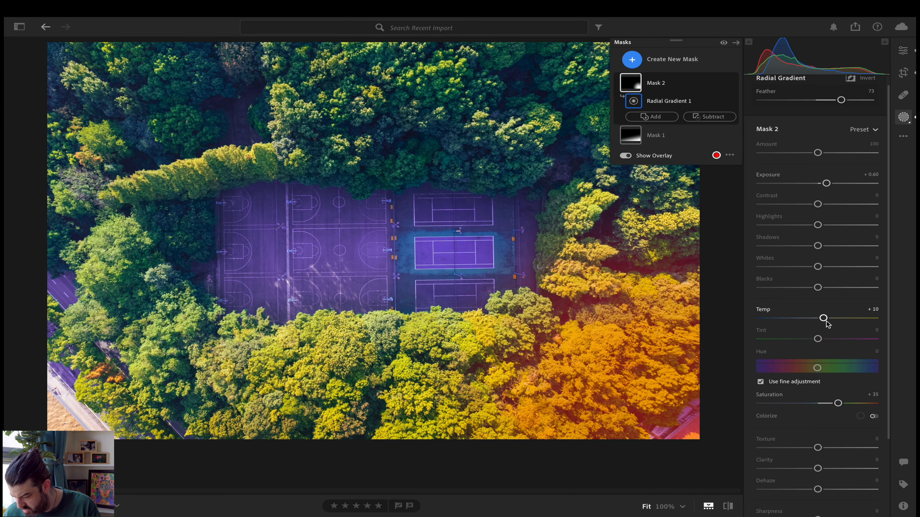
{"action": "left_click_drag", "start_coordinate": [818, 369], "coordinate": [815, 368]}
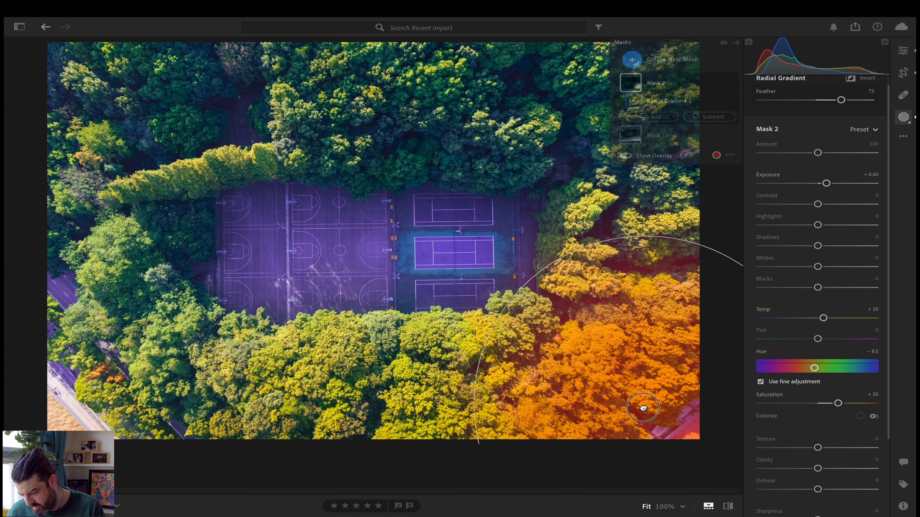
Step: Shift the radial gradient slightly down and left over the lower-right trees, keeping its temperature at +10
{"action": "left_click_drag", "start_coordinate": [639, 418], "coordinate": [628, 426]}
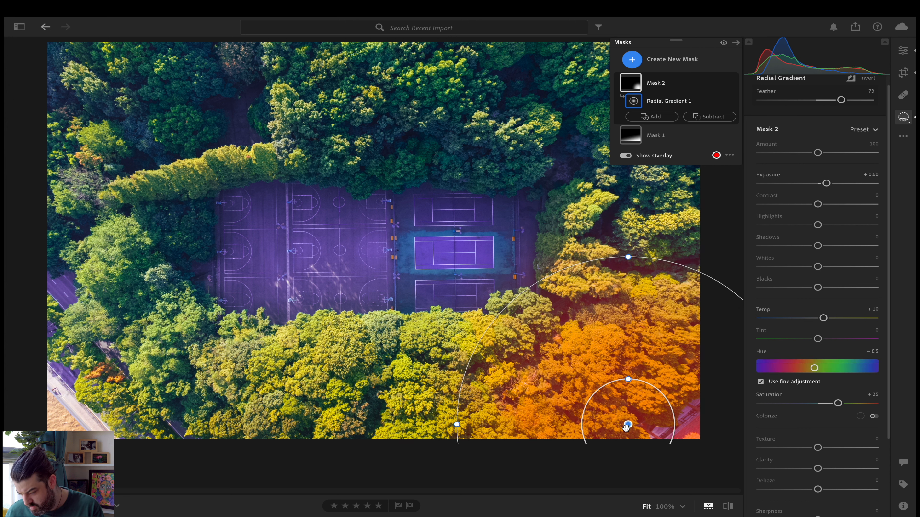
{"action": "left_click_drag", "start_coordinate": [824, 316], "coordinate": [825, 317]}
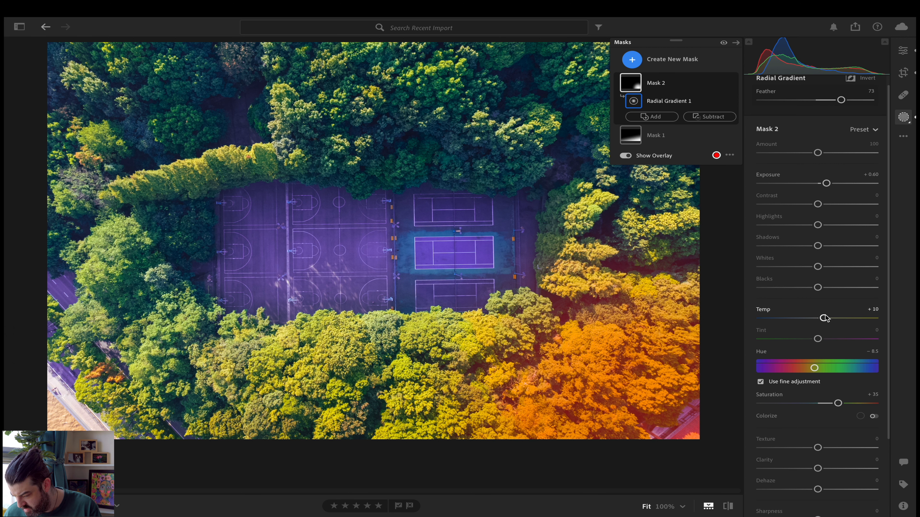
{"action": "left_click", "coordinate": [825, 318]}
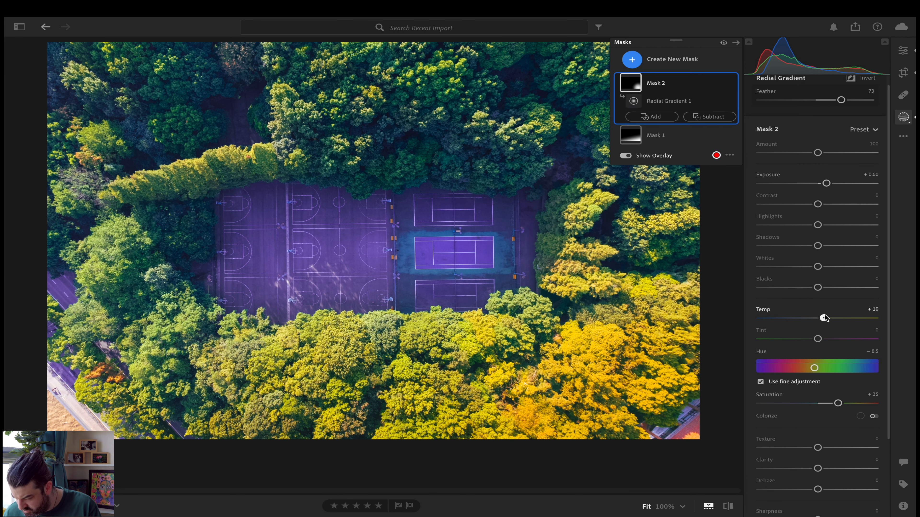
Step: Refine the radial gradient with contrast -15, exposure +0.24, temperature +12, tint -4 and hue -13.3
{"action": "mouse_move", "coordinate": [818, 204]}
{"action": "left_mouse_down"}
{"action": "mouse_move", "coordinate": [833, 205]}
{"action": "mouse_move", "coordinate": [796, 205]}
{"action": "mouse_move", "coordinate": [810, 209]}
{"action": "left_mouse_up"}
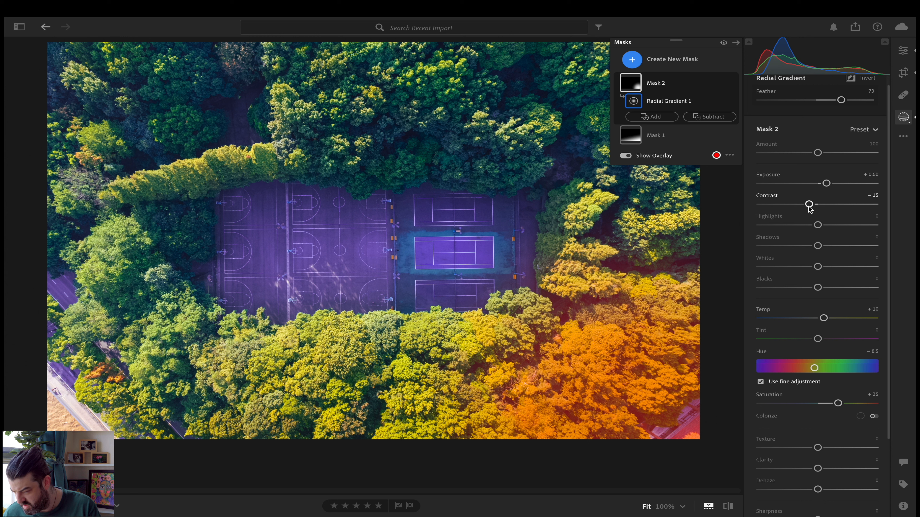
{"action": "left_click_drag", "start_coordinate": [826, 182], "coordinate": [820, 184]}
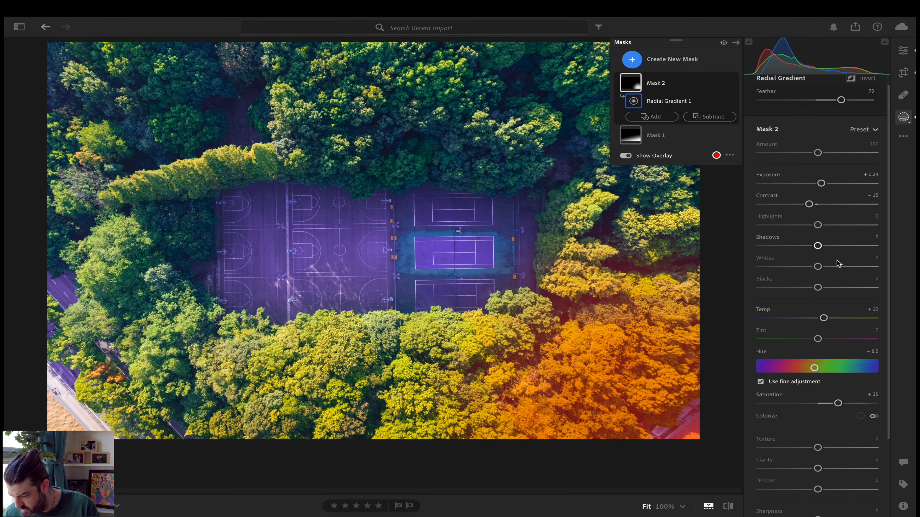
{"action": "left_click_drag", "start_coordinate": [823, 318], "coordinate": [816, 371]}
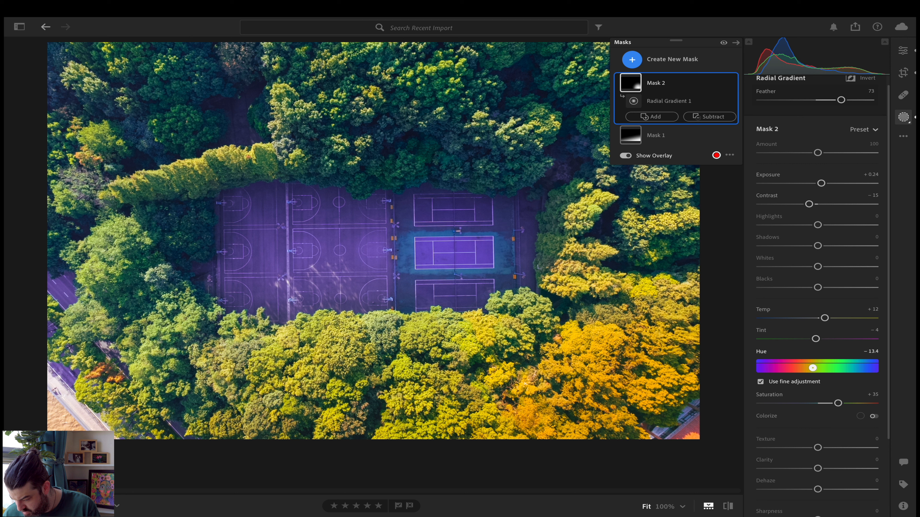
{"action": "left_click_drag", "start_coordinate": [812, 369], "coordinate": [815, 368]}
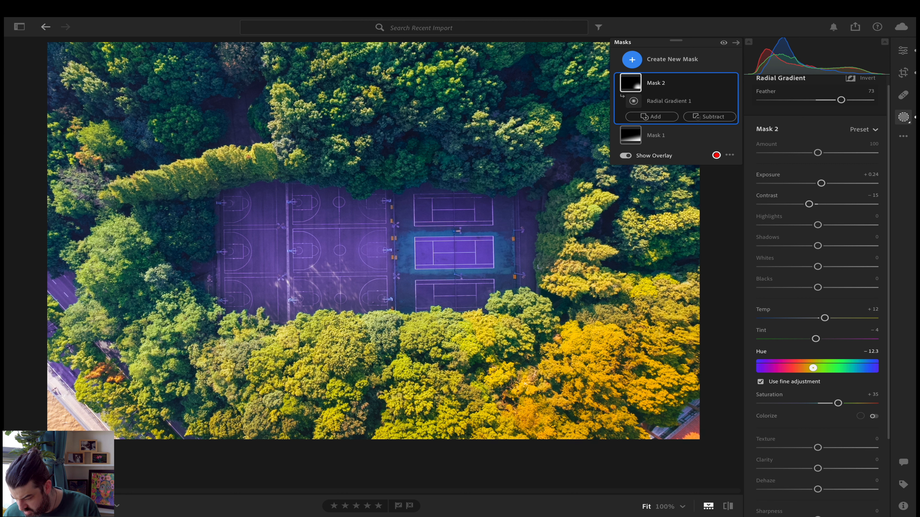
{"action": "left_click_drag", "start_coordinate": [813, 369], "coordinate": [813, 369]}
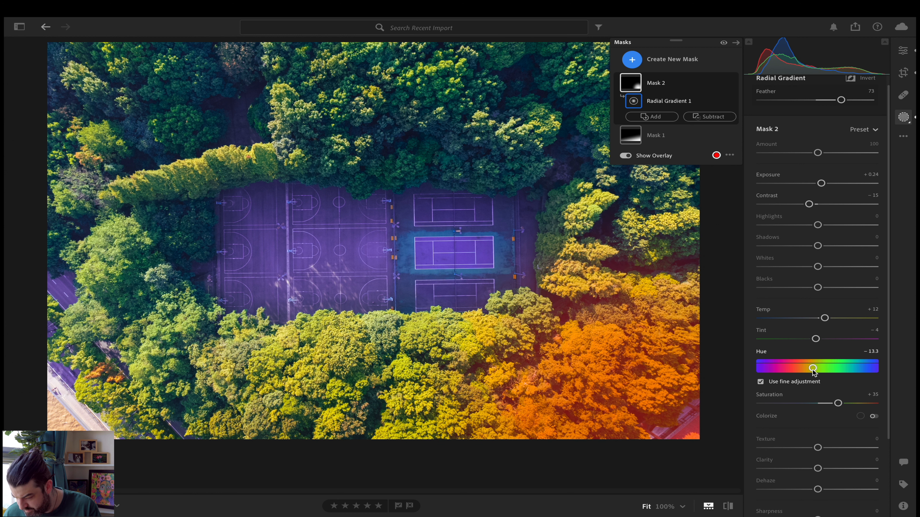
{"action": "left_click", "coordinate": [902, 51]}
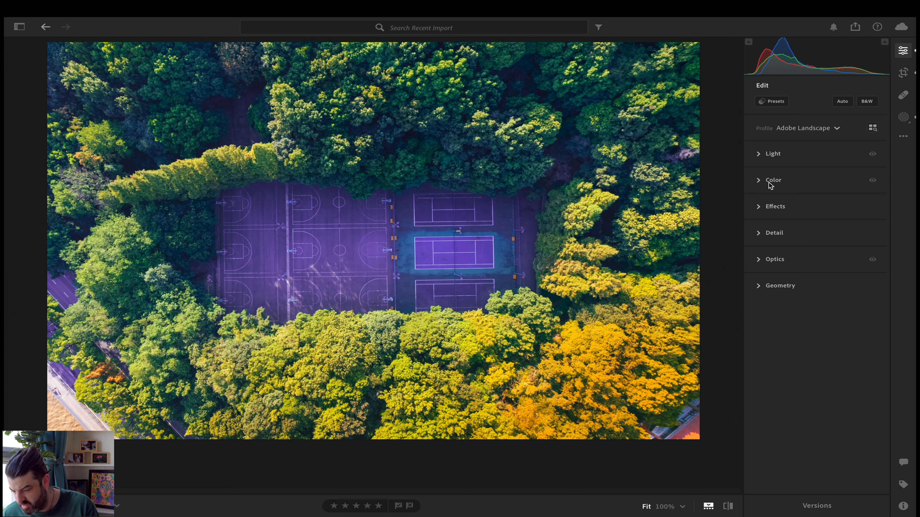
Step: Set the photo's texture to +22 and clarity to +25, judging the effect on the courts and trees up close
{"action": "left_click", "coordinate": [771, 205]}
{"action": "left_click_drag", "start_coordinate": [819, 236], "coordinate": [829, 256]}
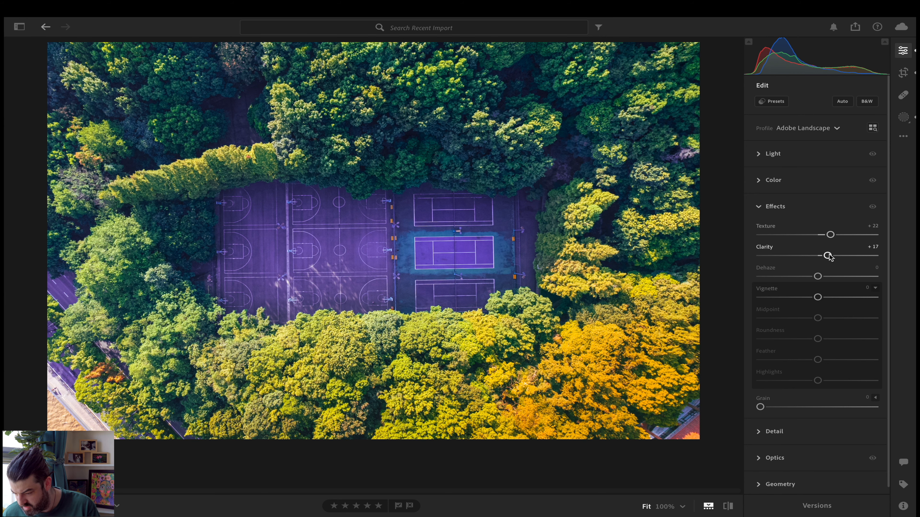
{"action": "left_click", "coordinate": [411, 279]}
{"action": "left_click_drag", "start_coordinate": [536, 283], "coordinate": [520, 265]}
{"action": "double_click", "coordinate": [827, 256]}
{"action": "left_click_drag", "start_coordinate": [819, 258], "coordinate": [834, 258]}
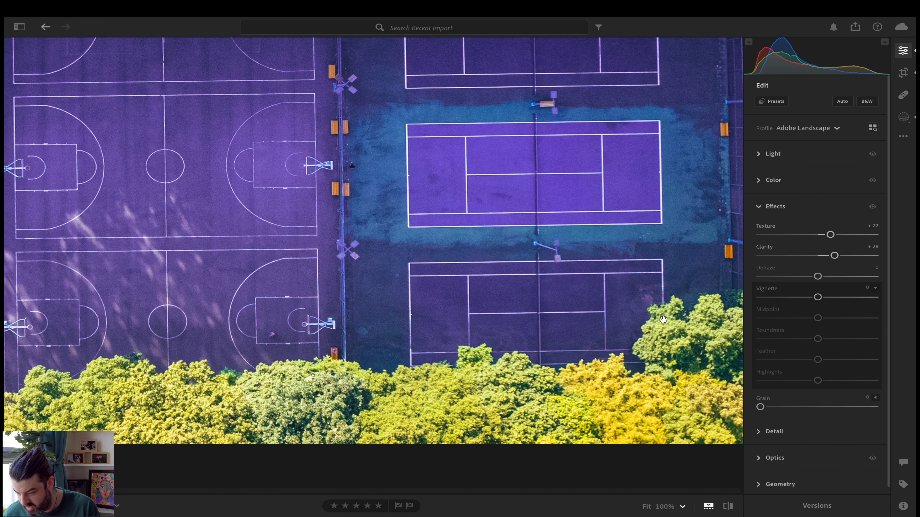
{"action": "left_click_drag", "start_coordinate": [663, 320], "coordinate": [614, 215]}
{"action": "left_click_drag", "start_coordinate": [588, 280], "coordinate": [462, 171]}
{"action": "double_click", "coordinate": [835, 255]}
{"action": "left_click_drag", "start_coordinate": [818, 256], "coordinate": [832, 256]}
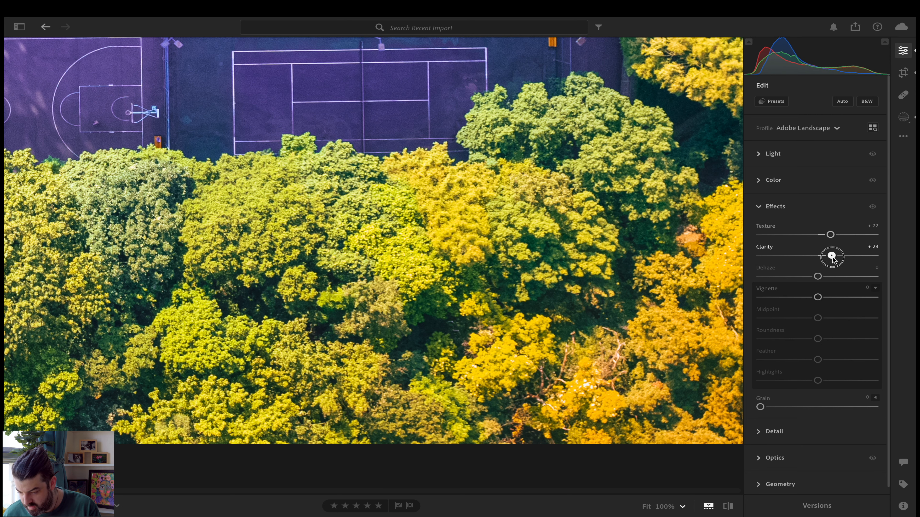
Step: Reset the photo's texture, try it at +46, and set it to +37
{"action": "double_click", "coordinate": [830, 235]}
{"action": "left_click_drag", "start_coordinate": [817, 234], "coordinate": [844, 239]}
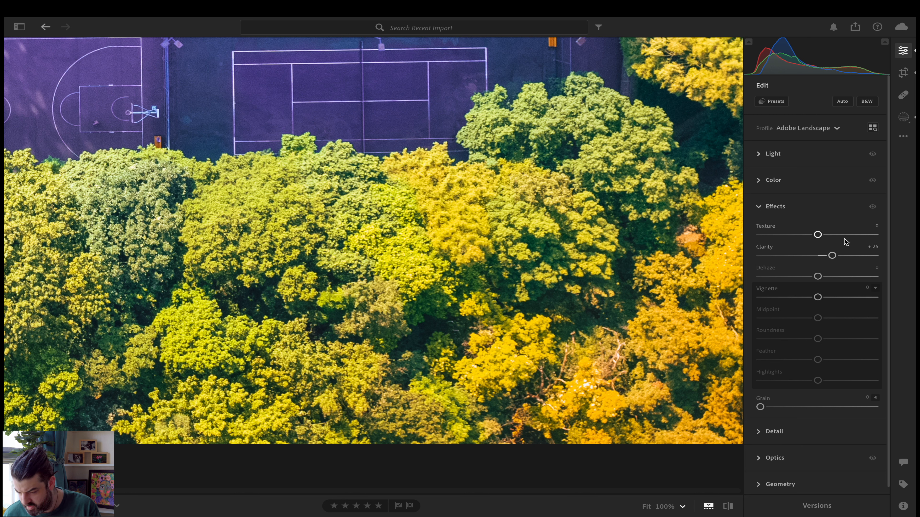
{"action": "left_click_drag", "start_coordinate": [824, 237], "coordinate": [844, 238]}
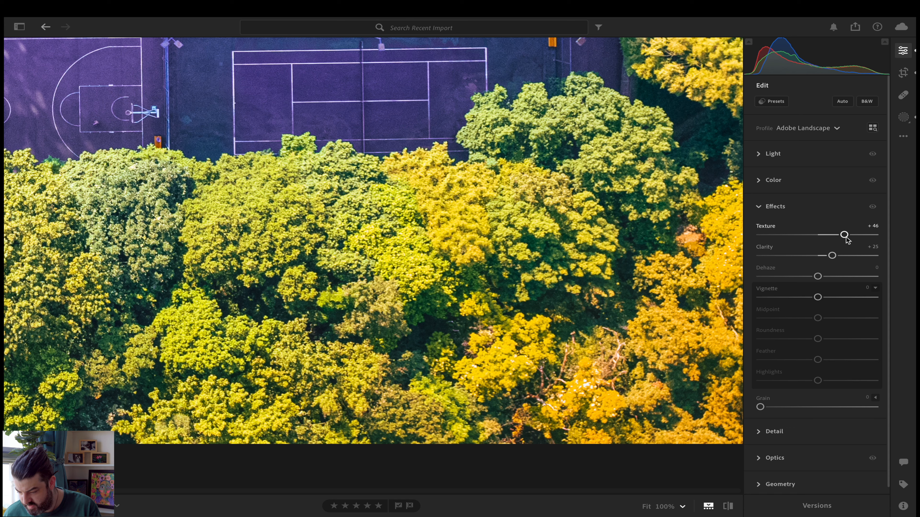
{"action": "left_click", "coordinate": [845, 236]}
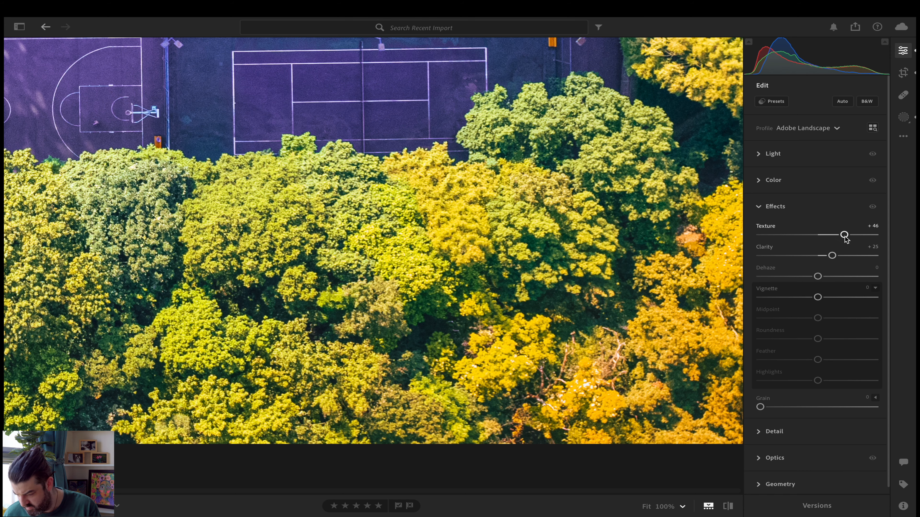
{"action": "left_click", "coordinate": [539, 231]}
{"action": "double_click", "coordinate": [844, 235]}
{"action": "left_click_drag", "start_coordinate": [818, 235], "coordinate": [839, 235]}
Step: Inspect the courts up close and compare the edited photo with the original
{"action": "left_click", "coordinate": [399, 172]}
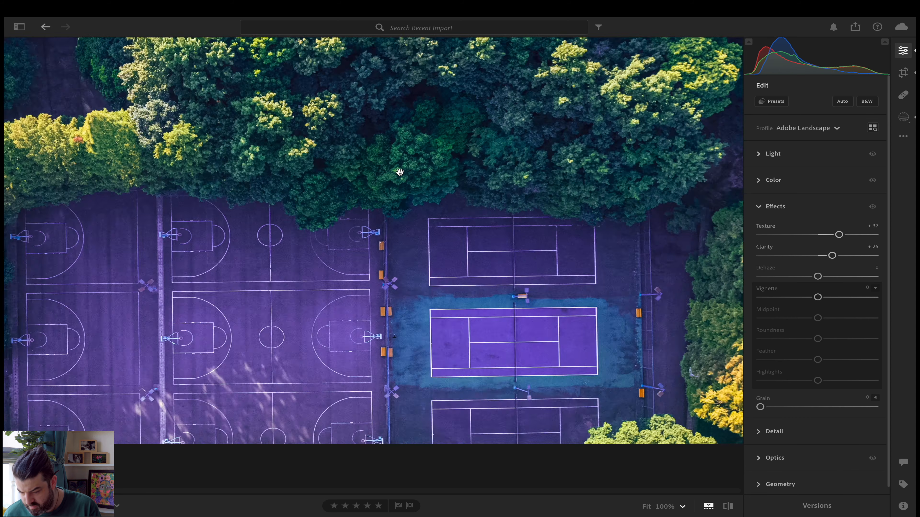
{"action": "left_click", "coordinate": [400, 172]}
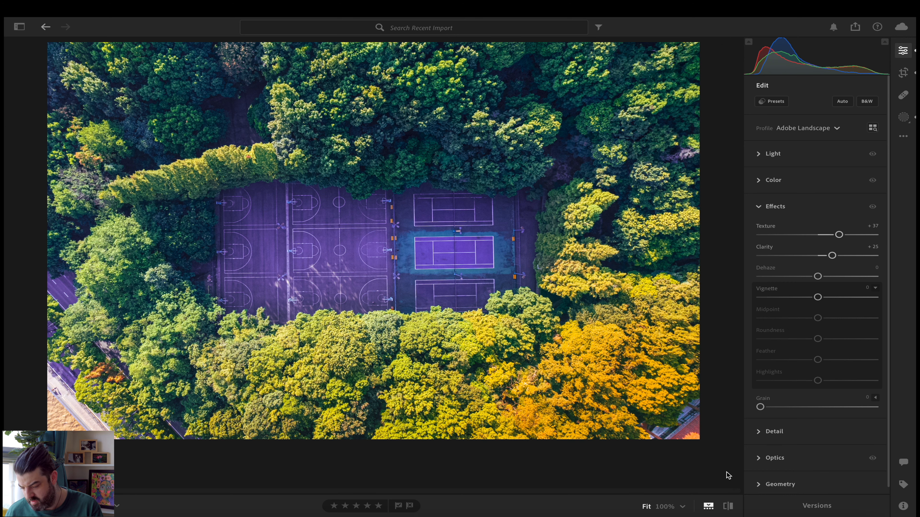
{"action": "left_click", "coordinate": [728, 506]}
{"action": "left_click", "coordinate": [728, 506]}
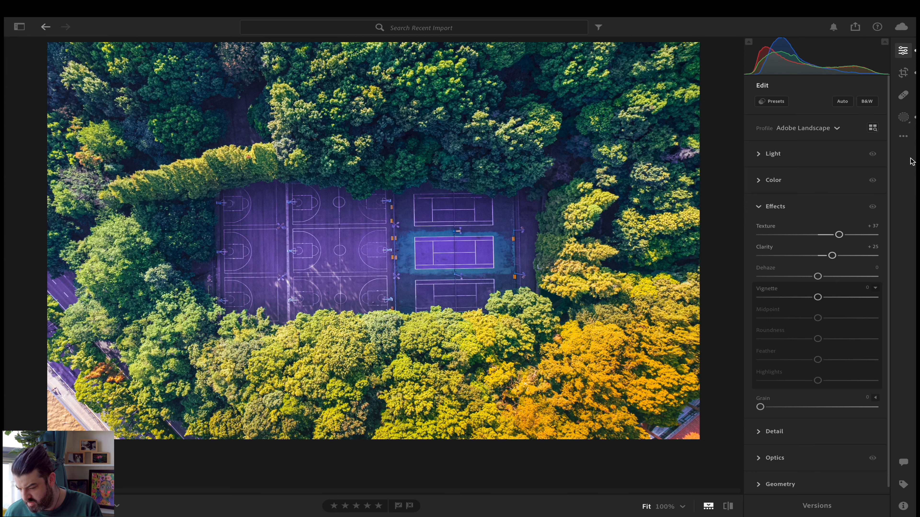
Step: Rotate the photo 180 degrees with two clockwise quarter turns and leave the crop tool
{"action": "left_click", "coordinate": [908, 77]}
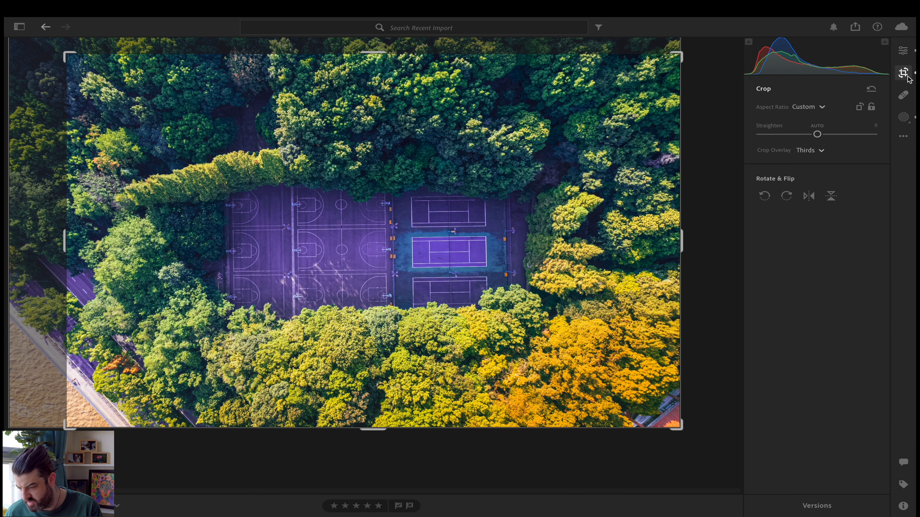
{"action": "left_click", "coordinate": [786, 196]}
{"action": "left_click", "coordinate": [787, 196]}
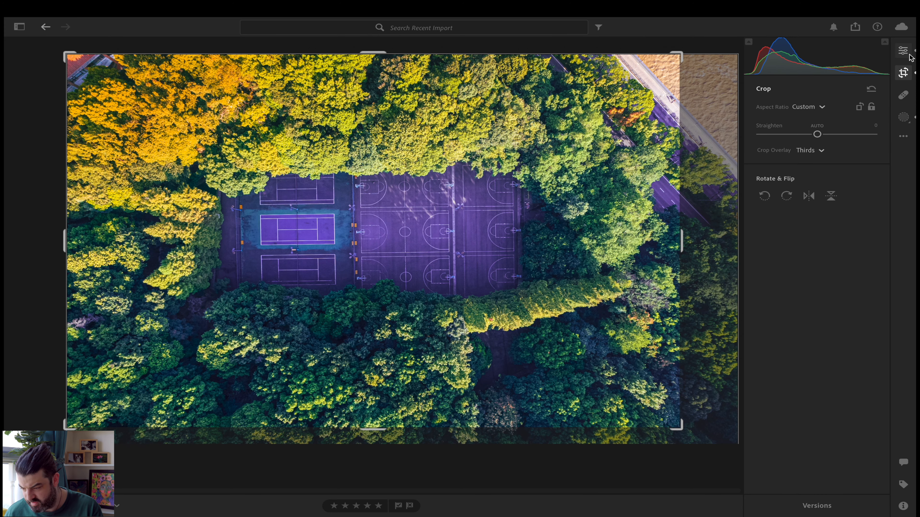
{"action": "left_click", "coordinate": [903, 50]}
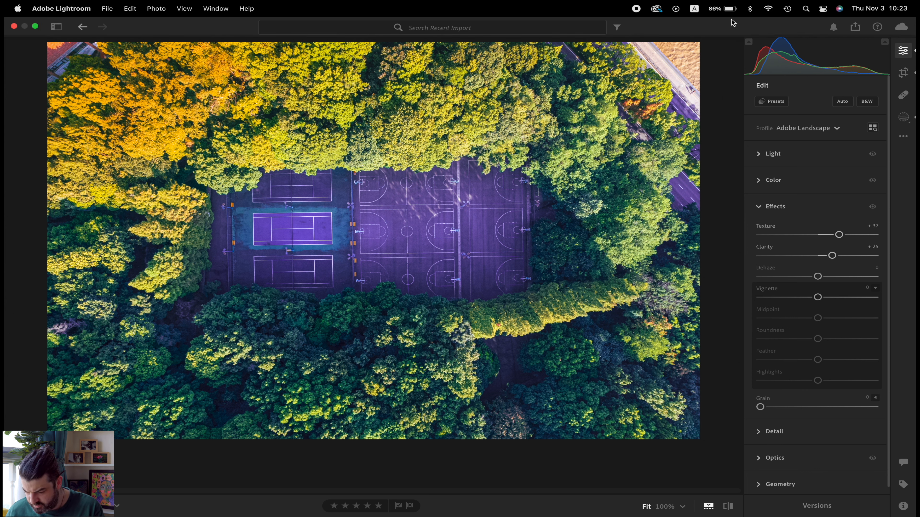
Step: Create a Background mask around the courts and set its exposure to +0.24 and contrast to +23
{"action": "left_click", "coordinate": [903, 117]}
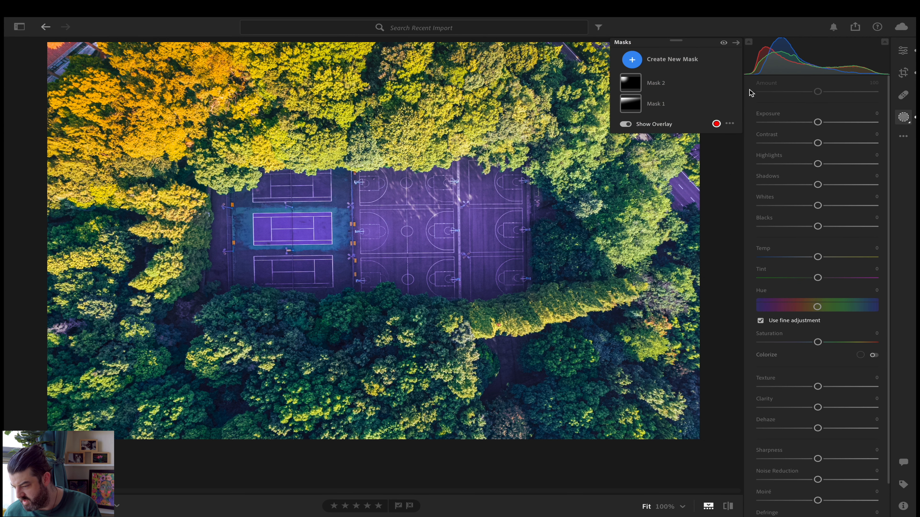
{"action": "left_click", "coordinate": [634, 63]}
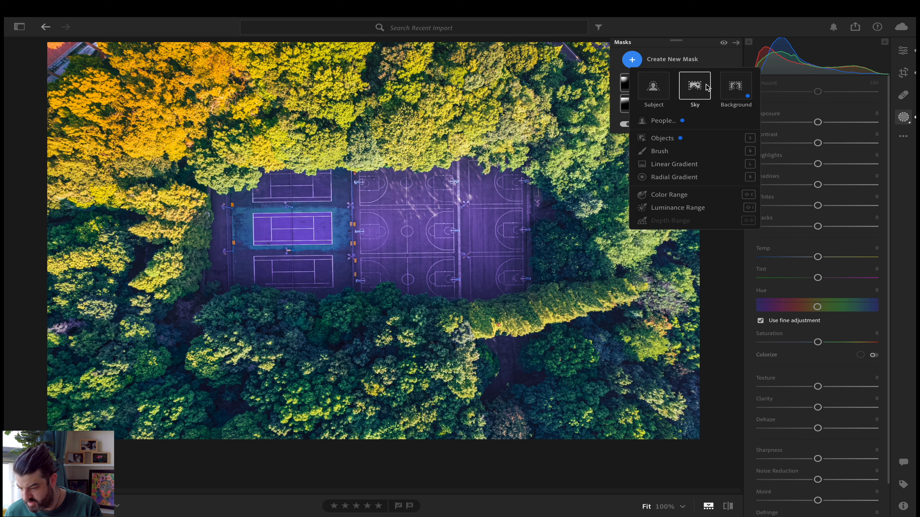
{"action": "left_click", "coordinate": [739, 93]}
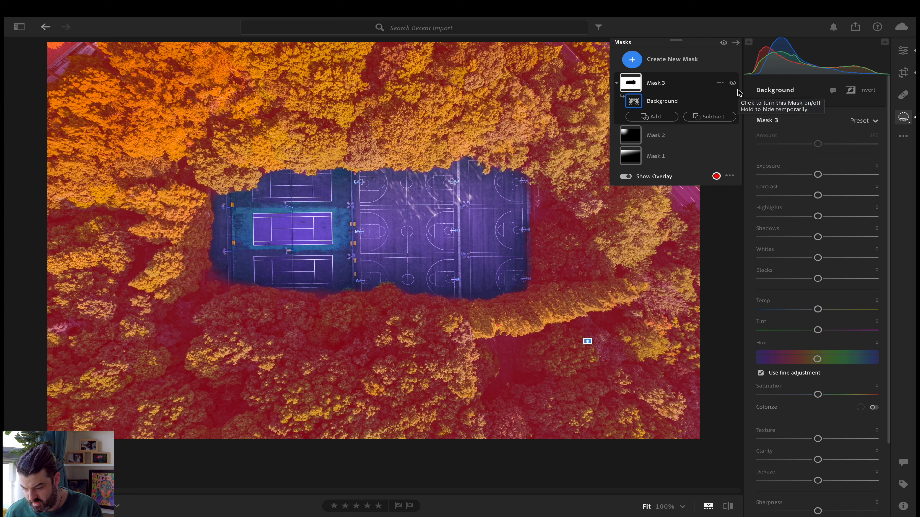
{"action": "left_click_drag", "start_coordinate": [818, 176], "coordinate": [831, 198]}
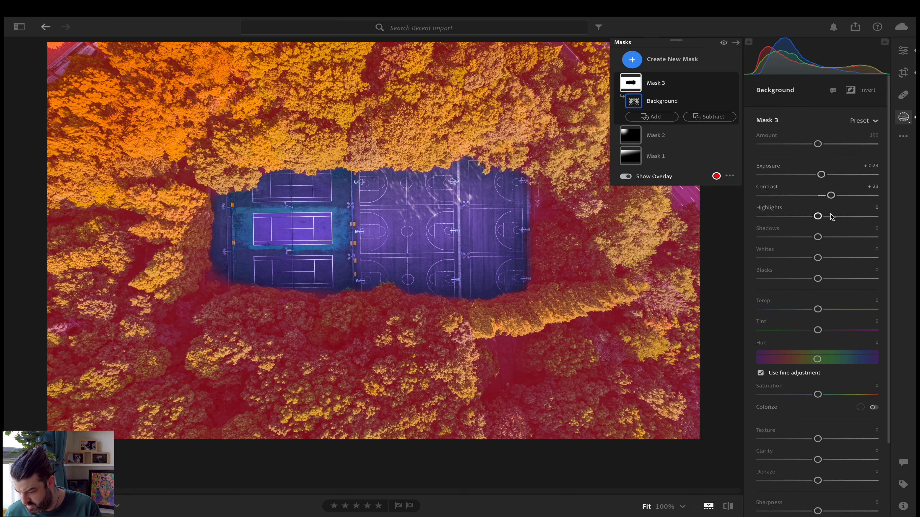
Step: Set the background mask's shadows to +9, whites to +17, blacks to -14, temperature to +6 and hue to -3.7
{"action": "left_click_drag", "start_coordinate": [817, 238], "coordinate": [821, 293]}
{"action": "scroll", "coordinate": [811, 333], "scroll_direction": "down", "scroll_amount": 1}
{"action": "left_click_drag", "start_coordinate": [812, 343], "coordinate": [816, 343]}
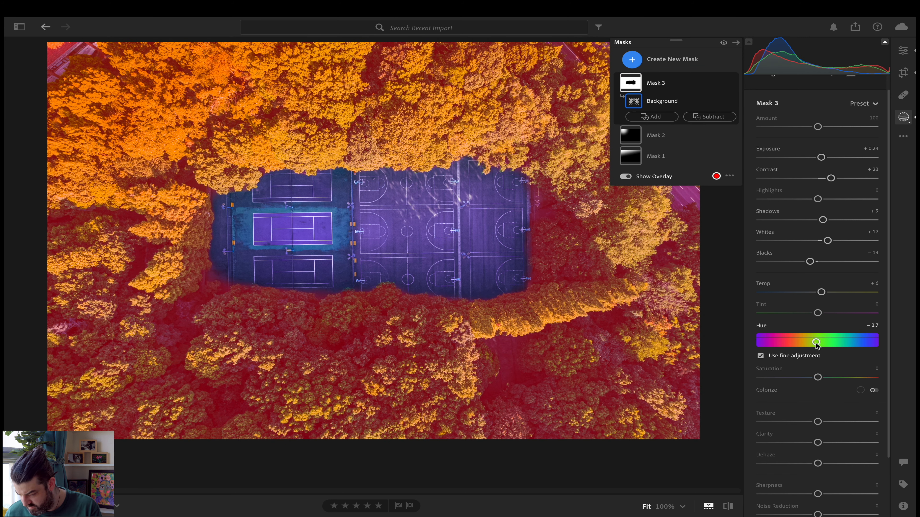
Step: Increase the background mask's saturation slightly and strengthen its fine detail
{"action": "mouse_move", "coordinate": [818, 377]}
{"action": "left_mouse_down"}
{"action": "mouse_move", "coordinate": [826, 386]}
{"action": "mouse_move", "coordinate": [818, 365]}
{"action": "mouse_move", "coordinate": [827, 364]}
{"action": "left_mouse_up"}
{"action": "scroll", "coordinate": [822, 380], "scroll_direction": "down", "scroll_amount": 3}
{"action": "scroll", "coordinate": [829, 371], "scroll_direction": "down", "scroll_amount": 1}
{"action": "left_click_drag", "start_coordinate": [818, 422], "coordinate": [840, 423]}
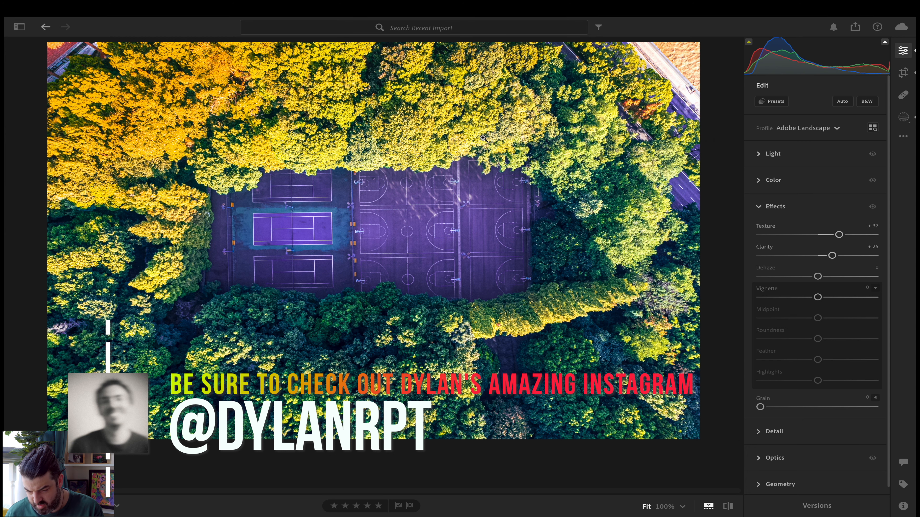
Step: Darken the radial gradient mask with exposure -0.40, contrast -9, highlights -8 and shadows -9
{"action": "left_click", "coordinate": [903, 117]}
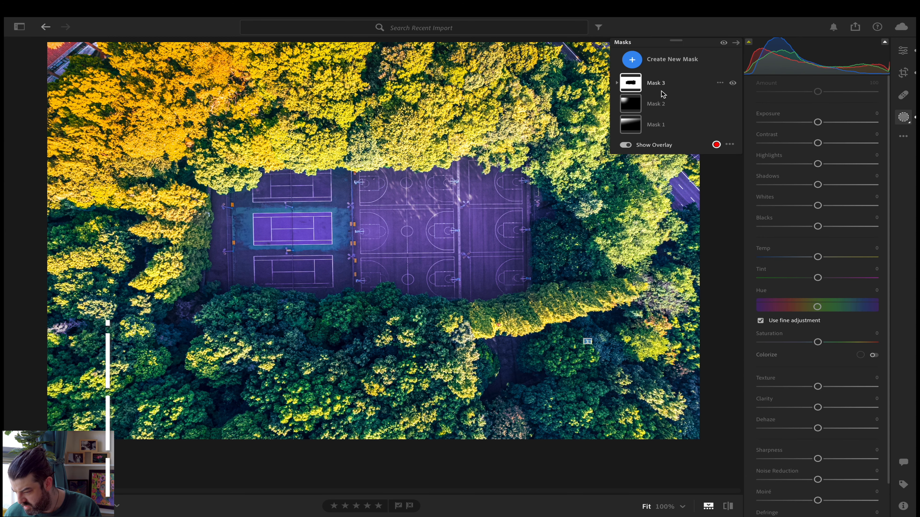
{"action": "left_click", "coordinate": [683, 101]}
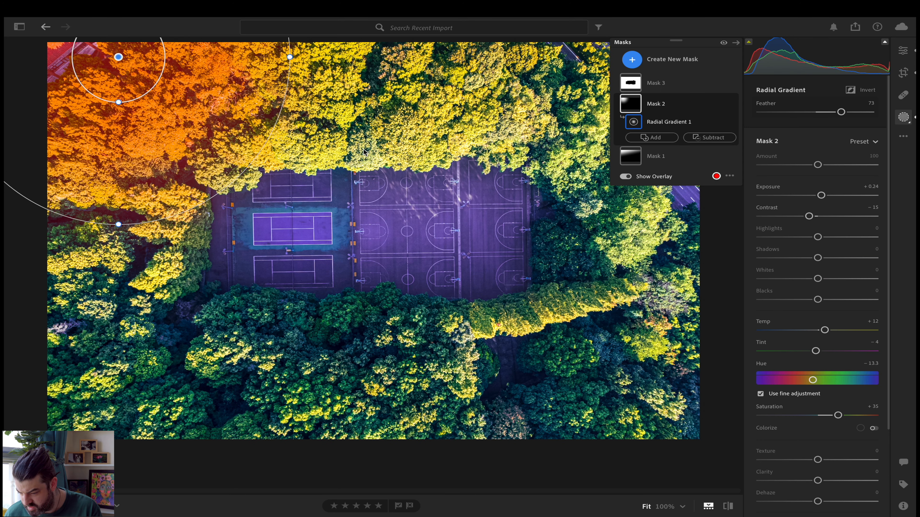
{"action": "mouse_move", "coordinate": [824, 199]}
{"action": "left_mouse_down"}
{"action": "mouse_move", "coordinate": [815, 200]}
{"action": "mouse_move", "coordinate": [819, 215]}
{"action": "left_mouse_up"}
{"action": "left_click_drag", "start_coordinate": [820, 258], "coordinate": [813, 244]}
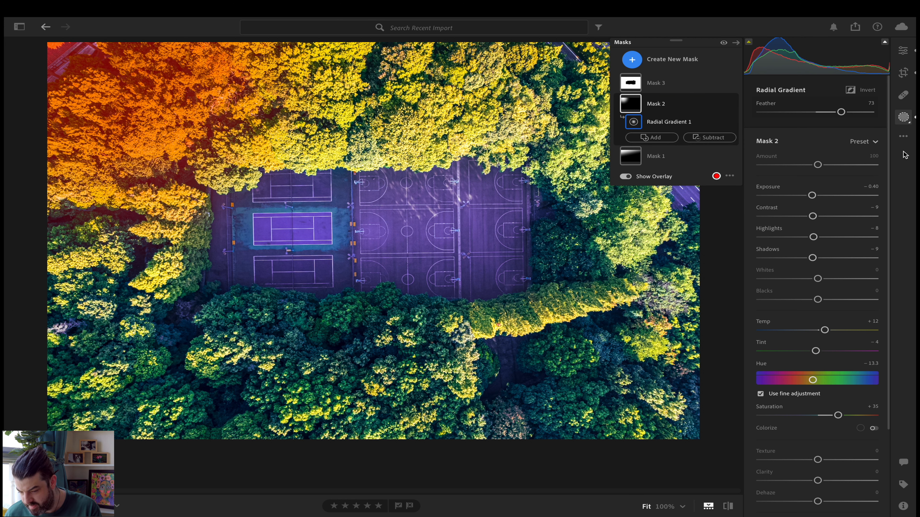
{"action": "left_click", "coordinate": [903, 50]}
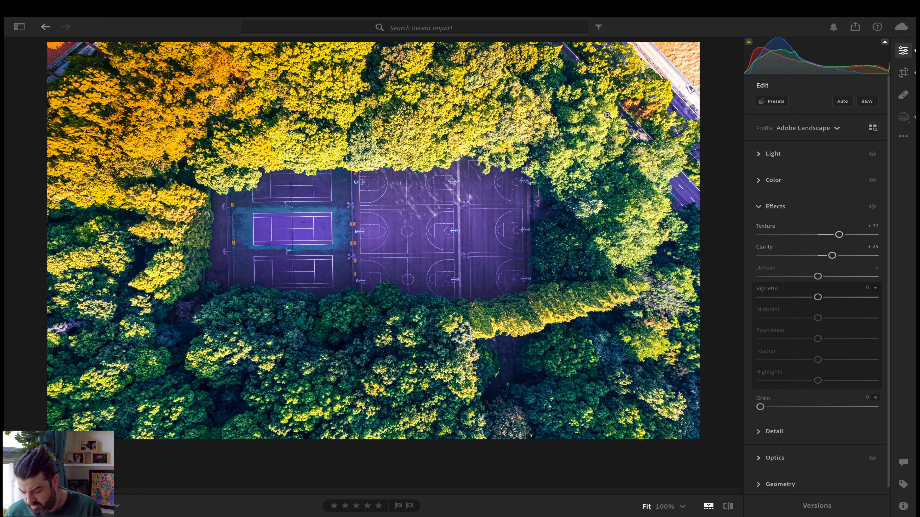
Step: Color grade the highlights warm yellow, about hue 44 and saturation 21, the shadows slightly blue and the midtones slightly green
{"action": "left_click", "coordinate": [762, 181]}
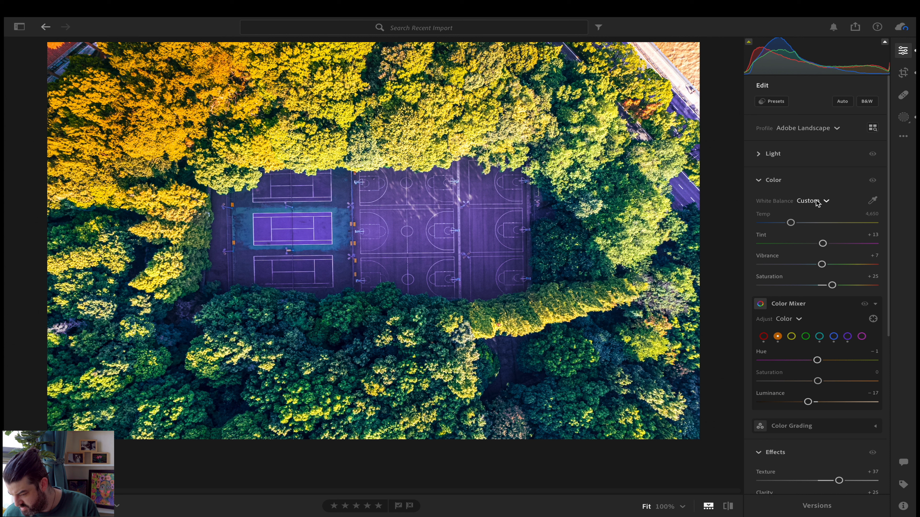
{"action": "scroll", "coordinate": [860, 253], "scroll_direction": "down", "scroll_amount": 5}
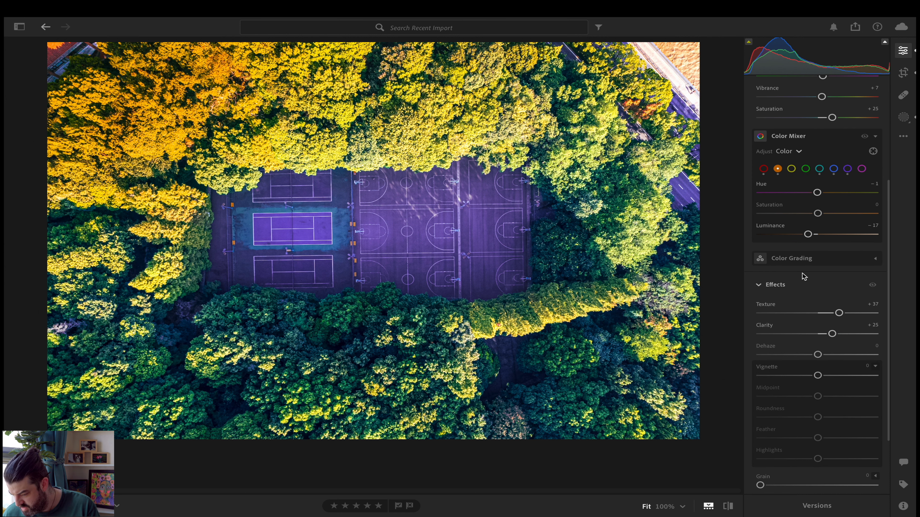
{"action": "left_click", "coordinate": [779, 284]}
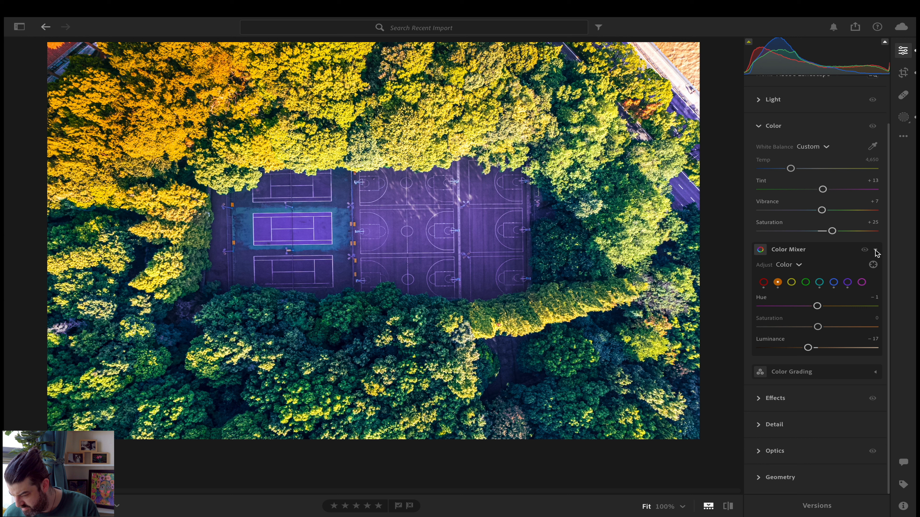
{"action": "left_click", "coordinate": [876, 373]}
{"action": "scroll", "coordinate": [870, 370], "scroll_direction": "down", "scroll_amount": 3}
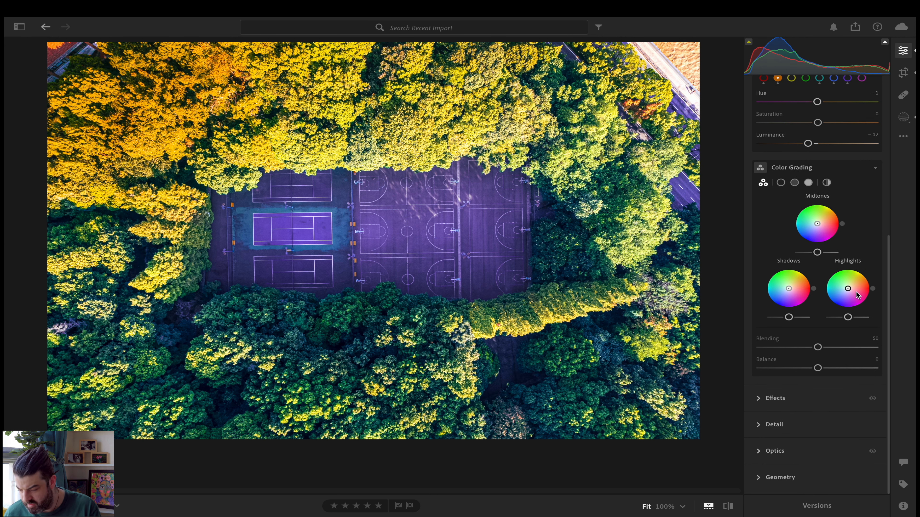
{"action": "left_click_drag", "start_coordinate": [848, 289], "coordinate": [851, 285]}
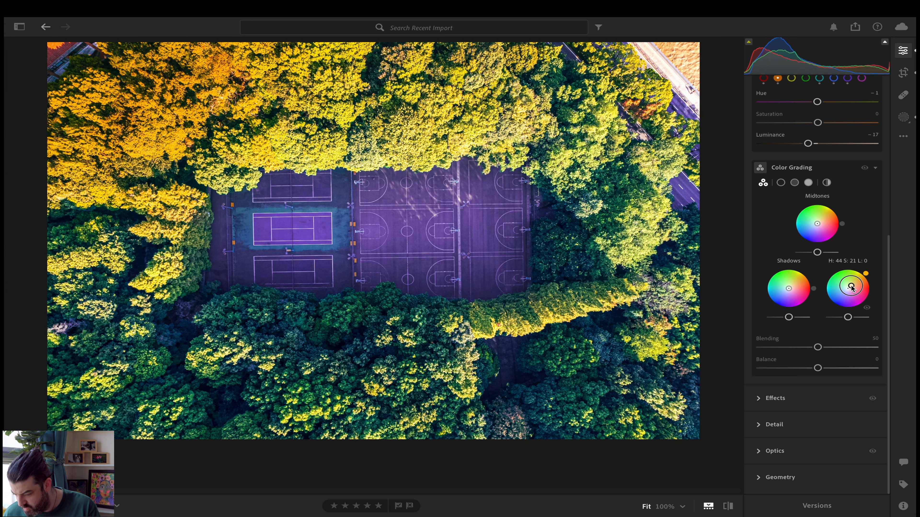
{"action": "left_click_drag", "start_coordinate": [851, 287], "coordinate": [851, 286]}
{"action": "left_click_drag", "start_coordinate": [790, 290], "coordinate": [786, 291]}
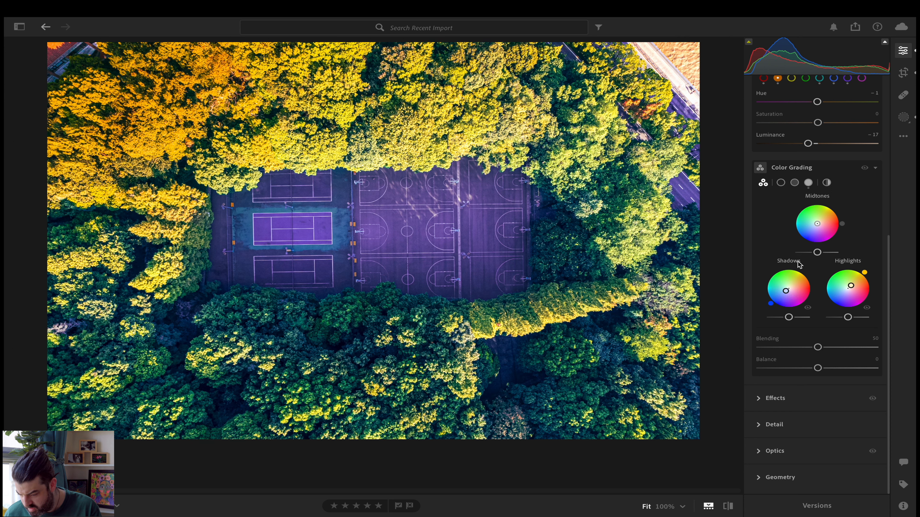
{"action": "left_click_drag", "start_coordinate": [818, 225], "coordinate": [815, 221]}
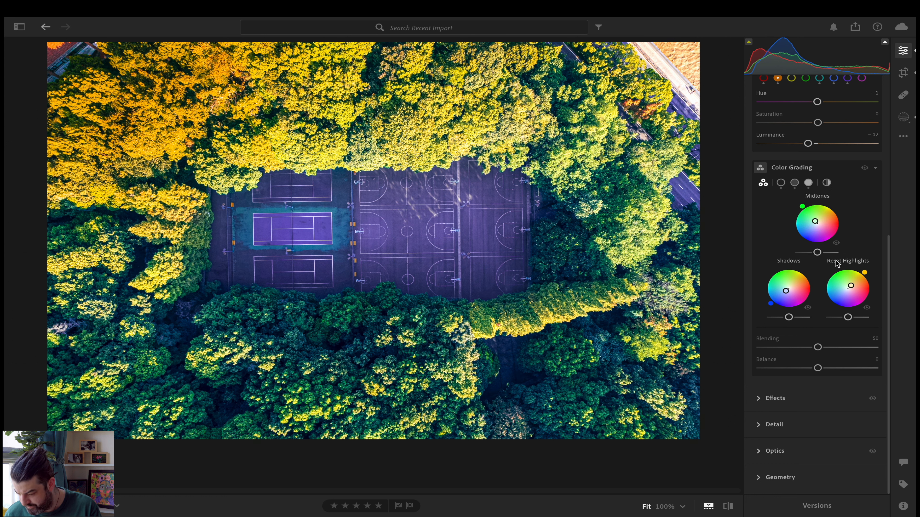
Step: Apply a global yellow color grade with hue 57 and saturation 36
{"action": "left_click", "coordinate": [826, 183]}
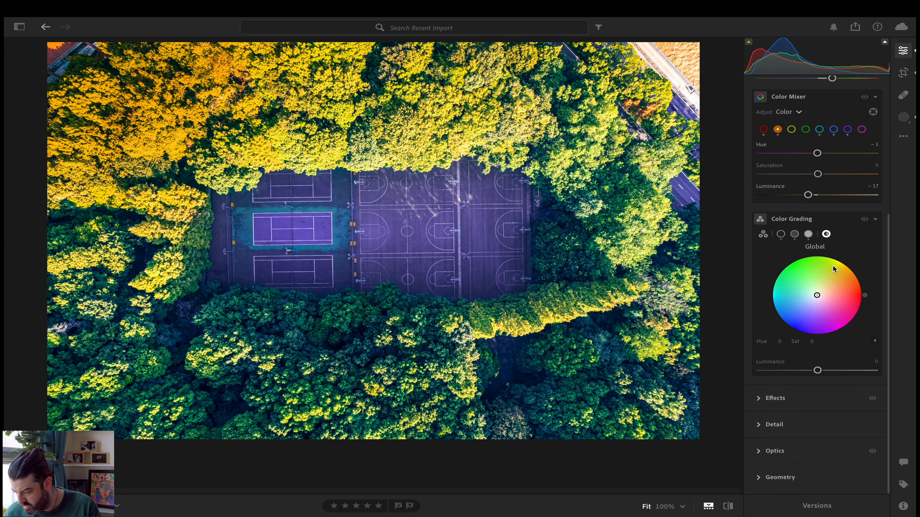
{"action": "mouse_move", "coordinate": [817, 296]}
{"action": "left_mouse_down"}
{"action": "mouse_move", "coordinate": [834, 270]}
{"action": "mouse_move", "coordinate": [826, 283]}
{"action": "left_mouse_up"}
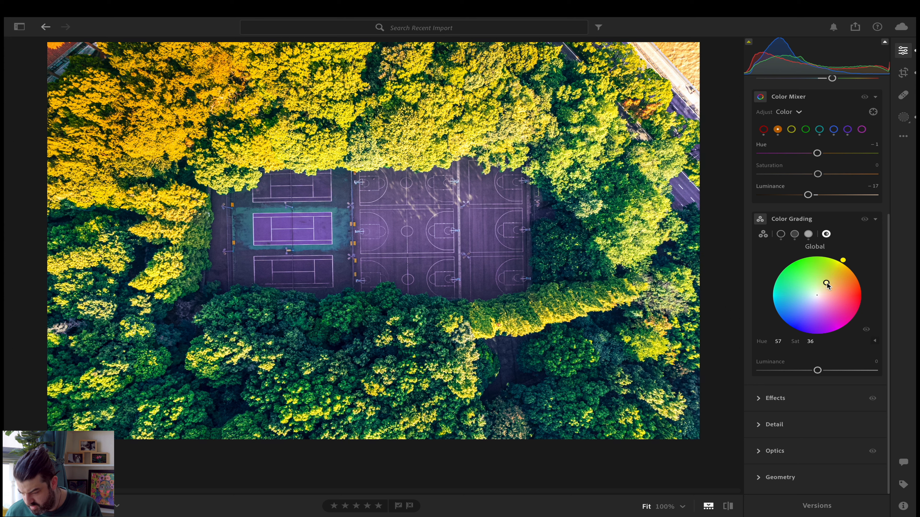
{"action": "left_click", "coordinate": [875, 219]}
Step: Compare the edited photo with the original twice
{"action": "mouse_move", "coordinate": [720, 515]}
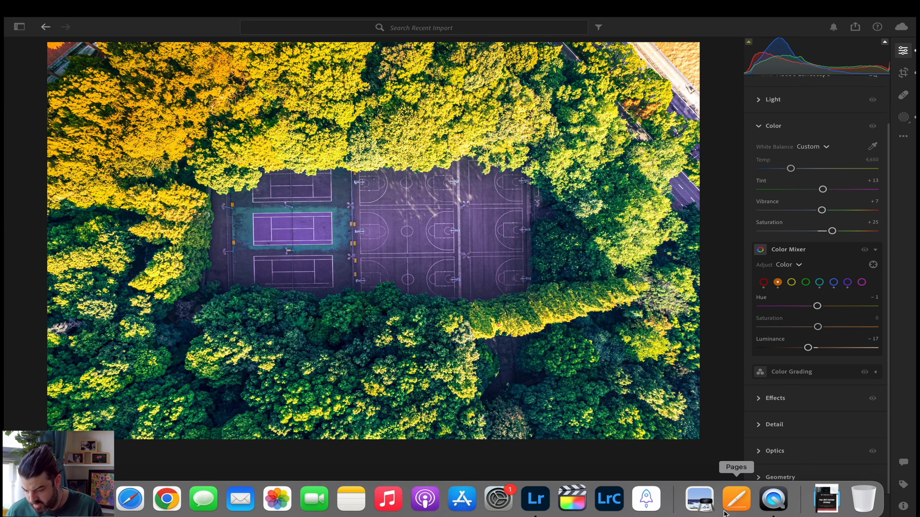
{"action": "left_click", "coordinate": [729, 506]}
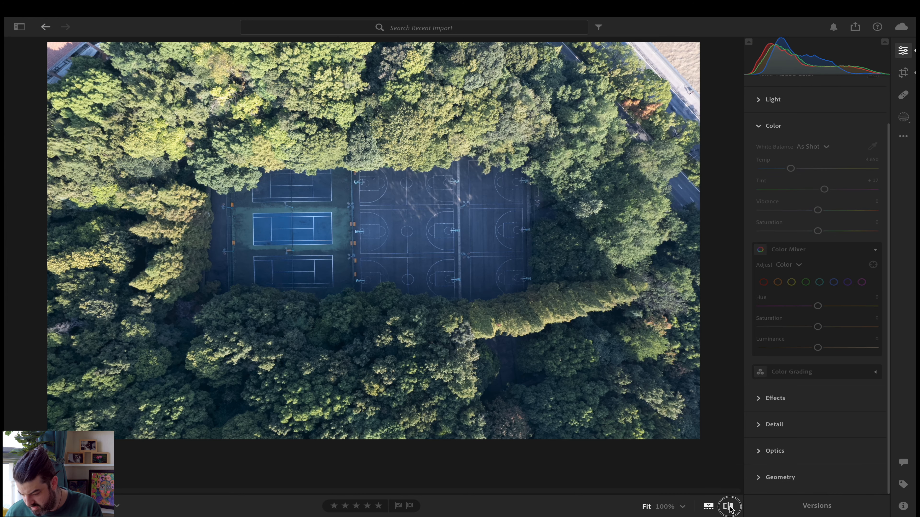
{"action": "left_click", "coordinate": [728, 506]}
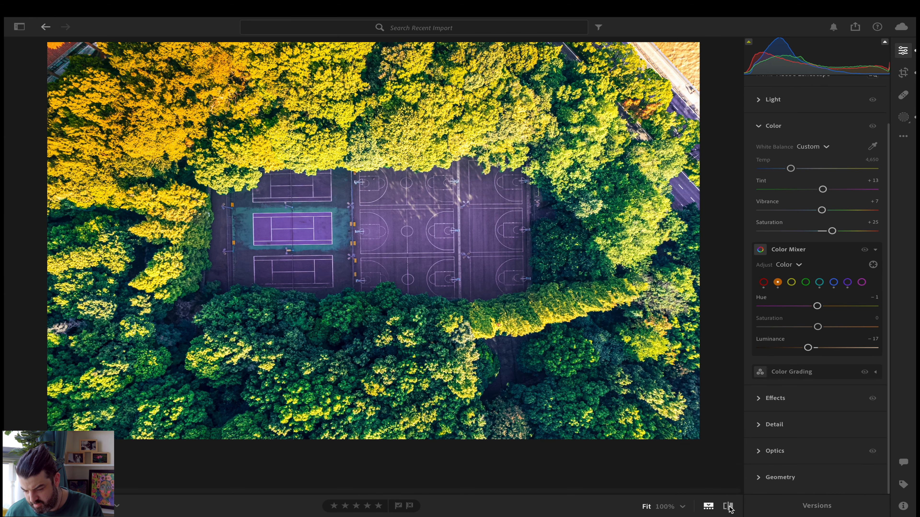
{"action": "left_click", "coordinate": [728, 506]}
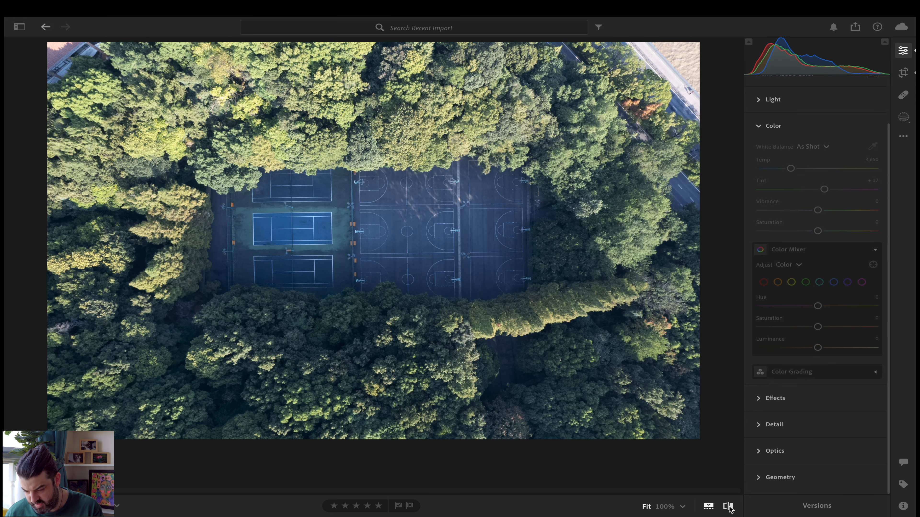
{"action": "left_click", "coordinate": [728, 506]}
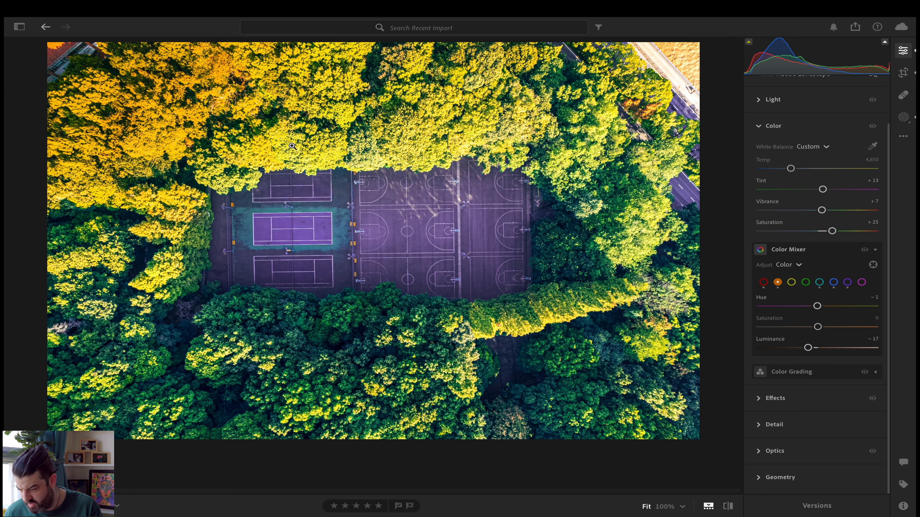
{"action": "mouse_move", "coordinate": [603, 3]}
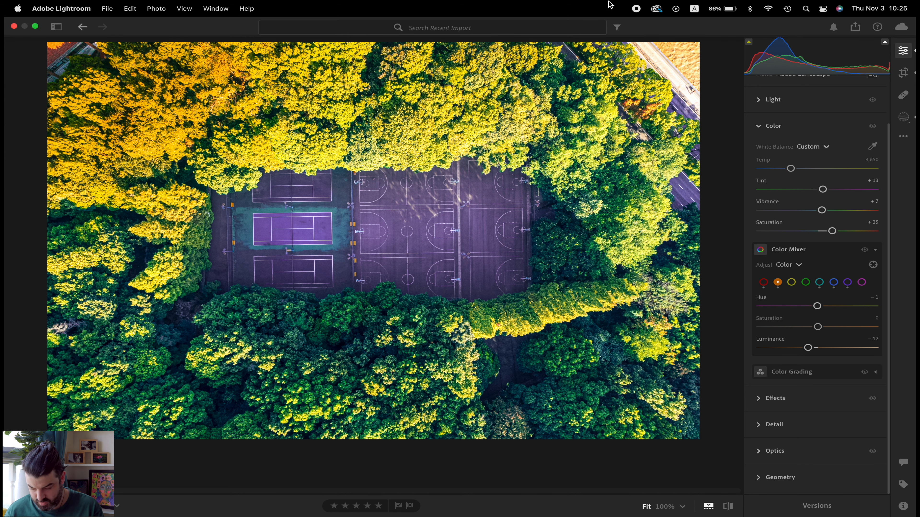